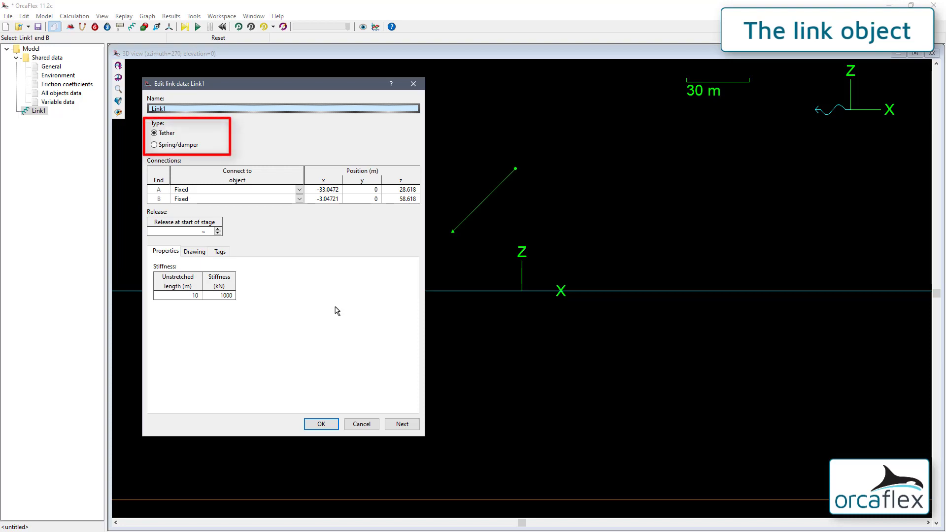
Step: Compare the link's data for the Spring/damper and Tether types, and close the link data without keeping changes
left_click(154, 145)
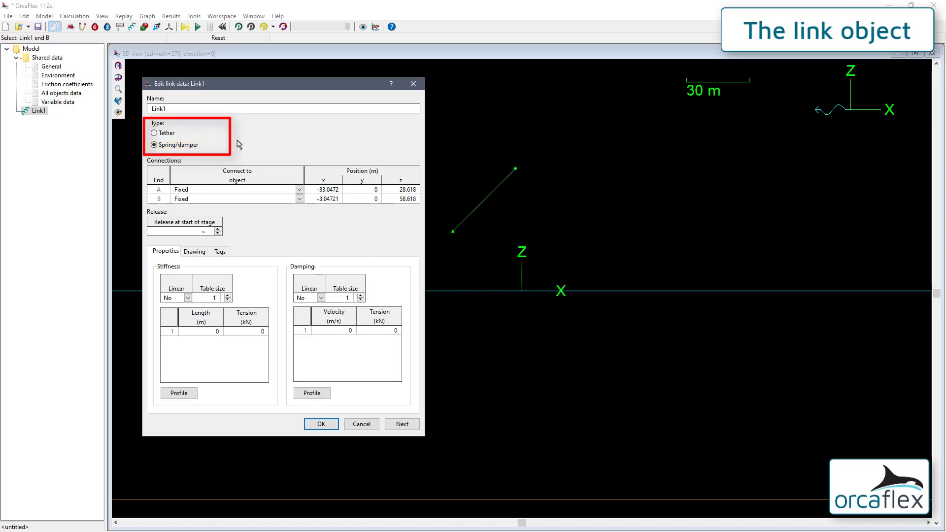
left_click(166, 134)
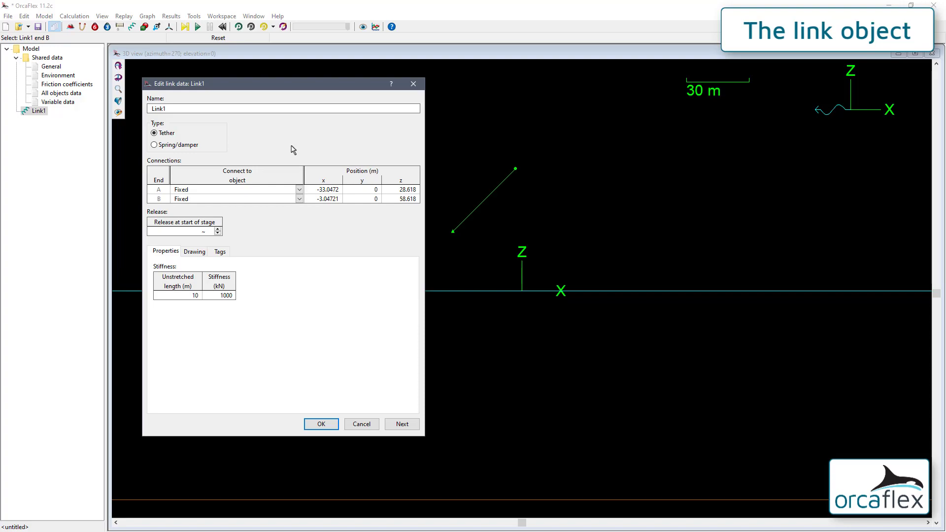
left_click(362, 424)
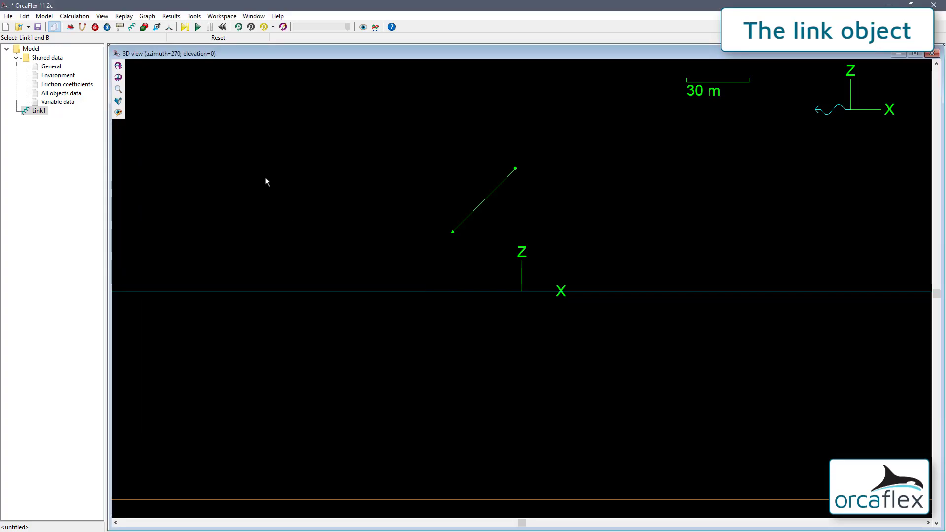
Step: Start a new model without saving the old one, and place a line, a link near its end B, and a 3D buoy above the line
left_click(6, 27)
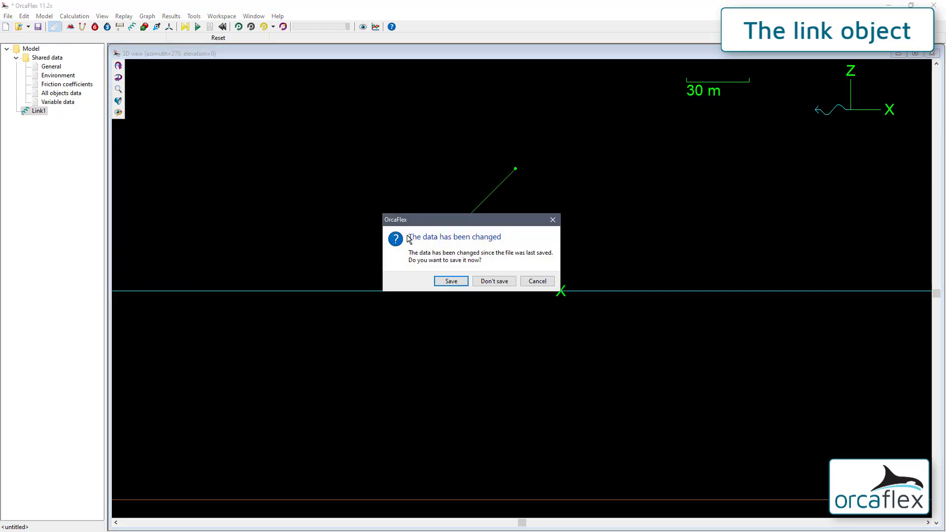
left_click(497, 282)
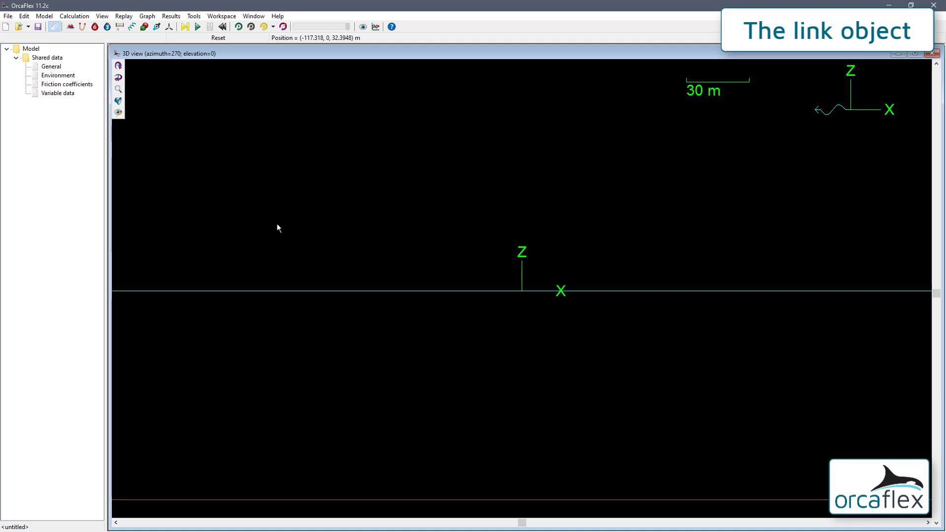
left_click(83, 26)
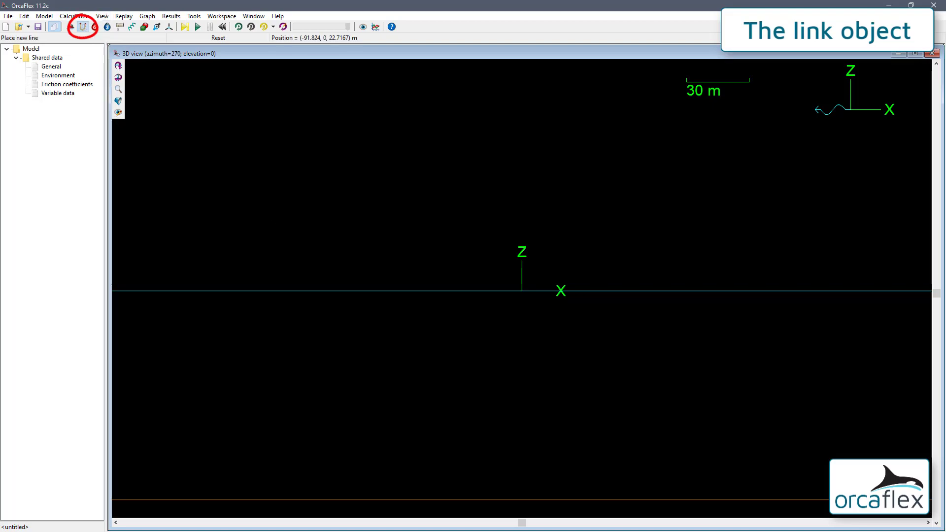
left_click(341, 253)
left_click(132, 27)
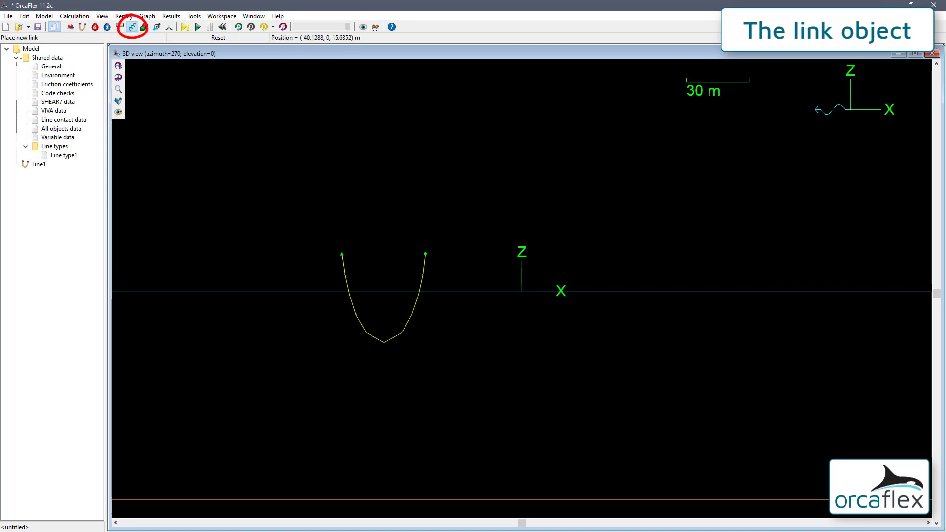
left_click(424, 240)
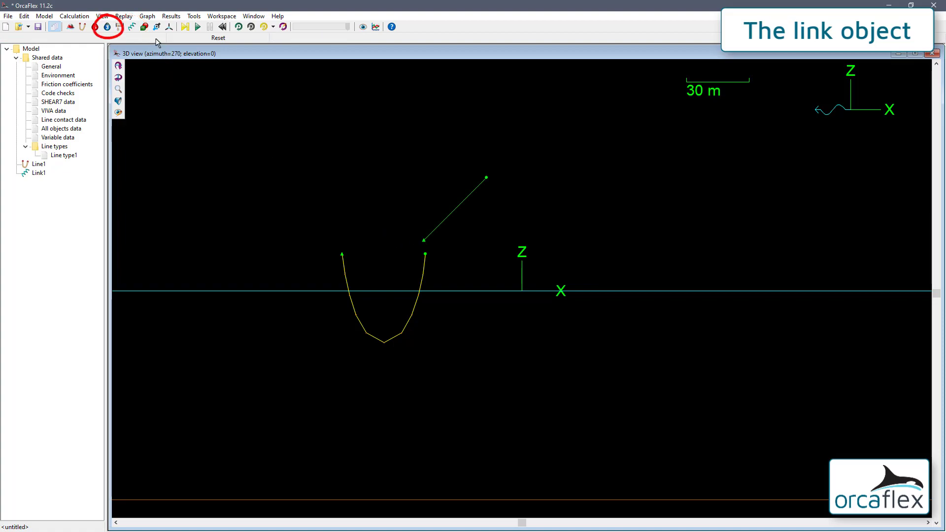
left_click(108, 27)
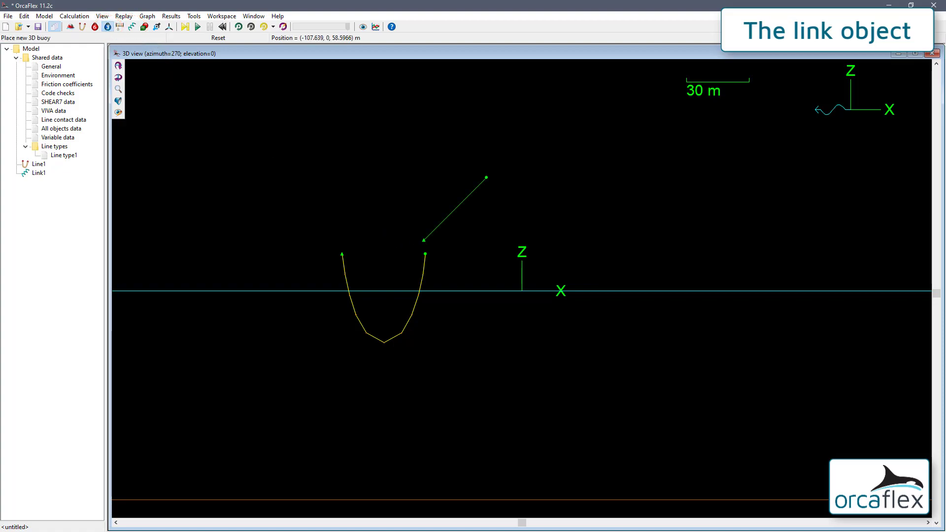
left_click(354, 218)
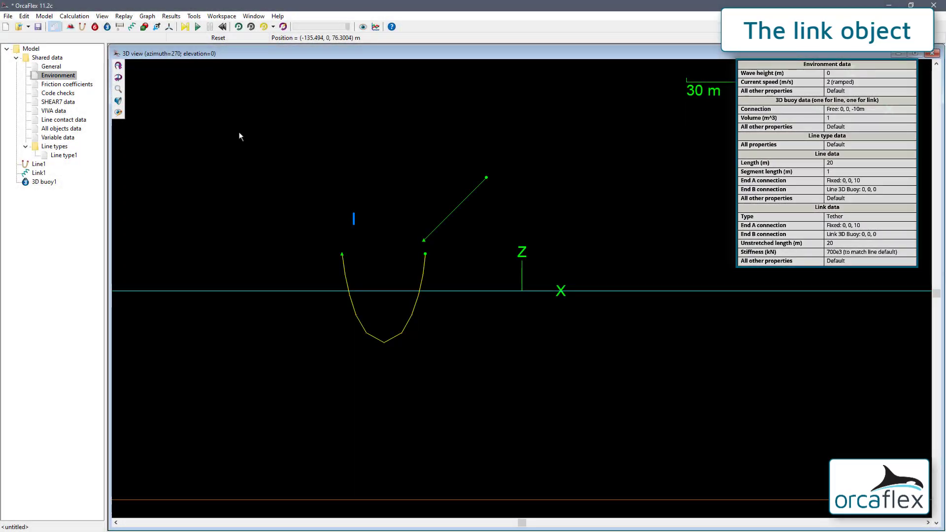
Step: In the environment data, set the wave height to 0 m and define a ramped current with a speed of 2 m/s
double_click(58, 75)
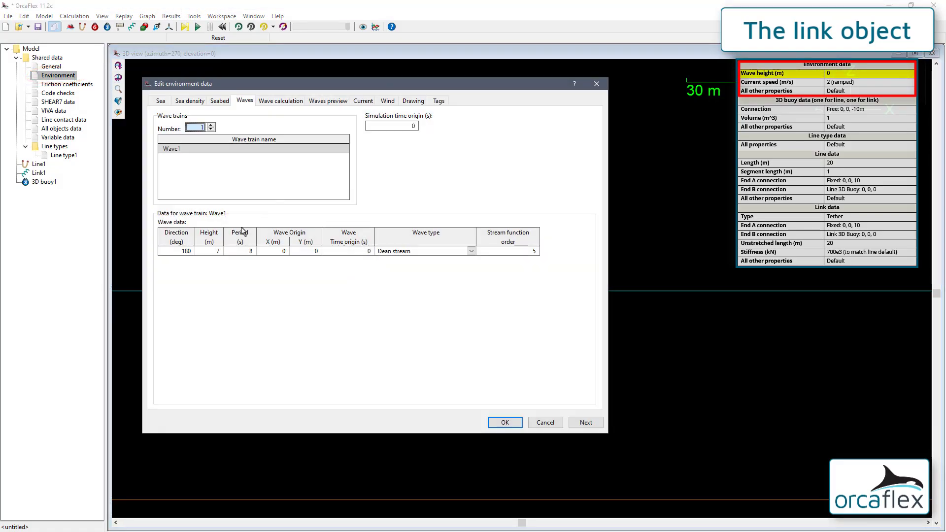
left_click(217, 251)
type("0")
left_click(369, 102)
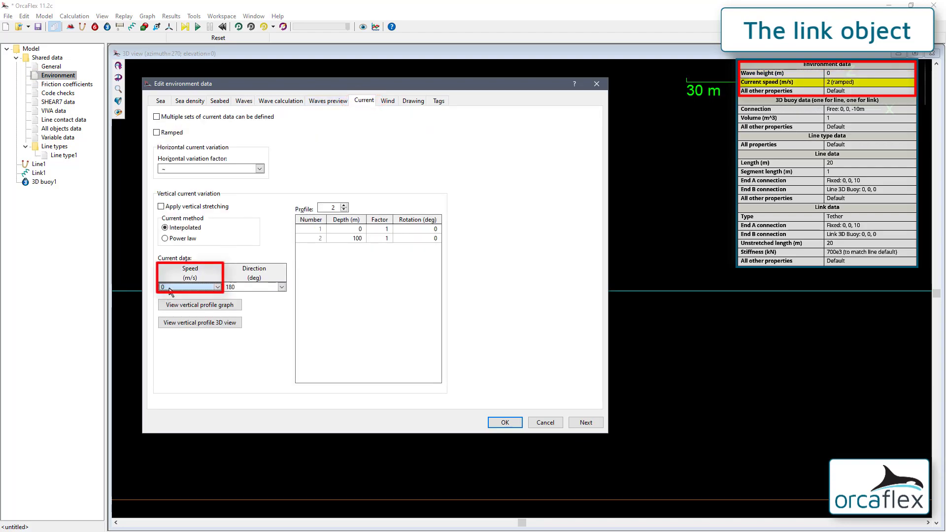
type("2")
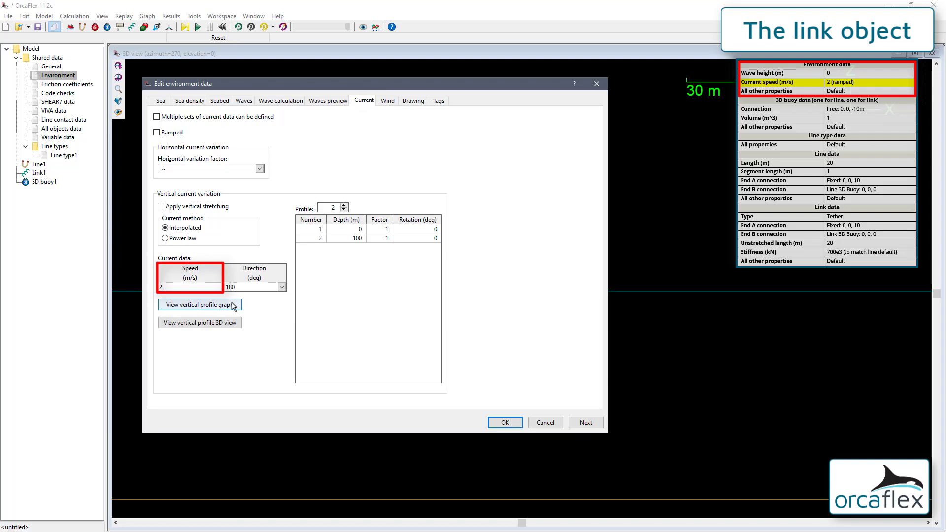
key("Return")
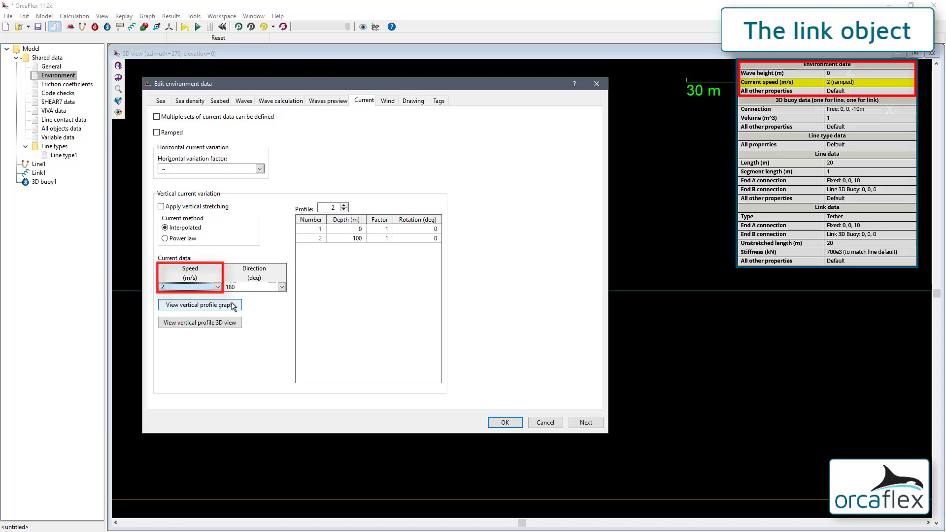
left_click(177, 134)
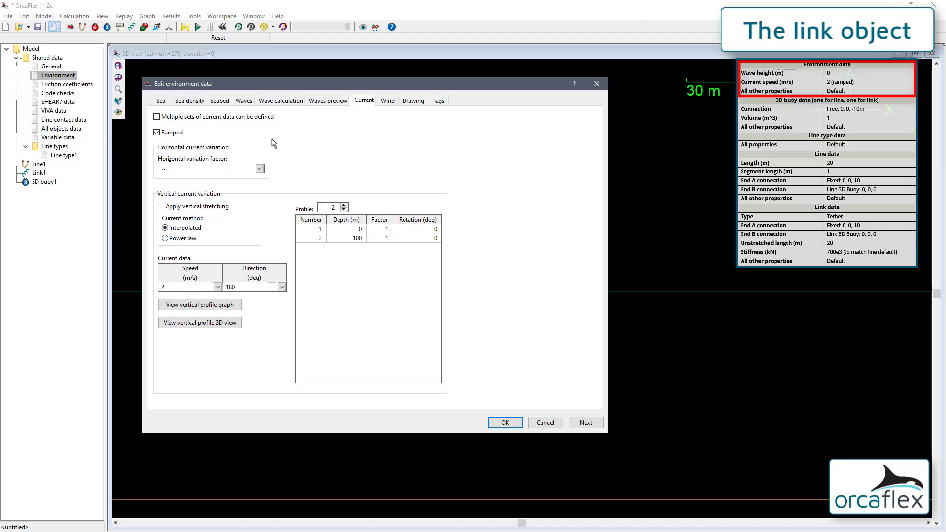
left_click(505, 423)
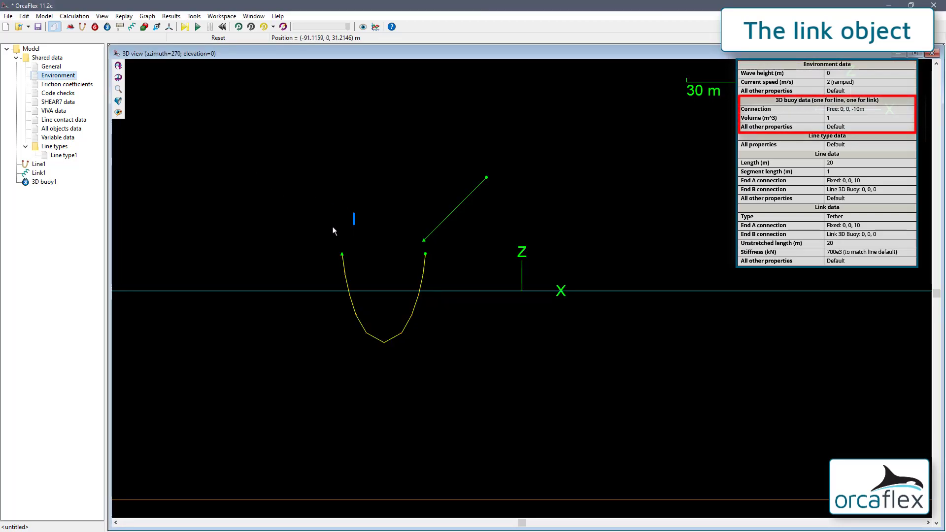
Step: Set the 3D buoy's initial position to x 0 m and z -10 m, leaving it free
double_click(354, 219)
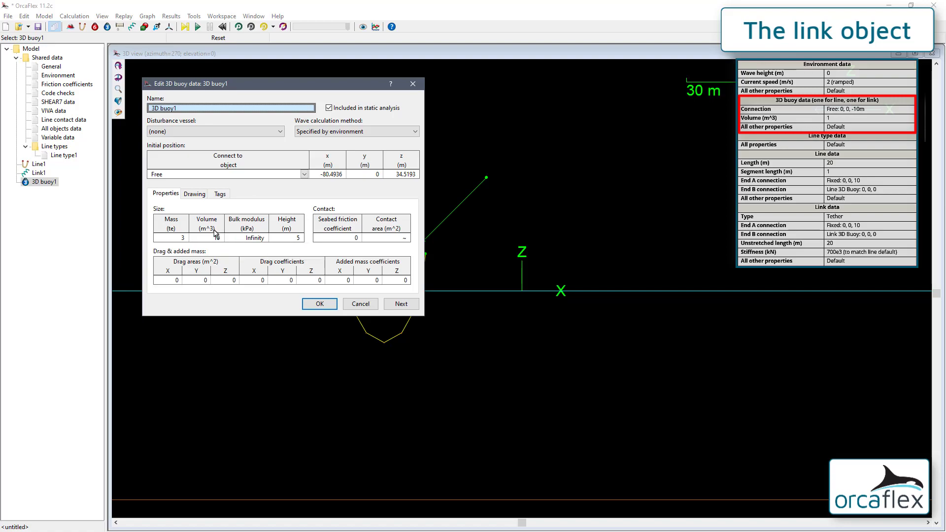
left_click(334, 175)
type("0")
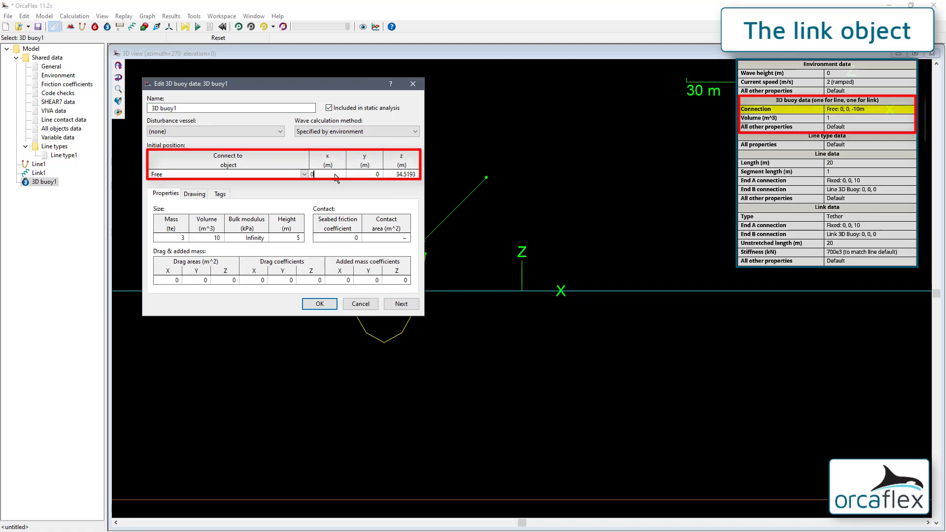
key("Tab")
key("Tab")
type("-10")
key("Return")
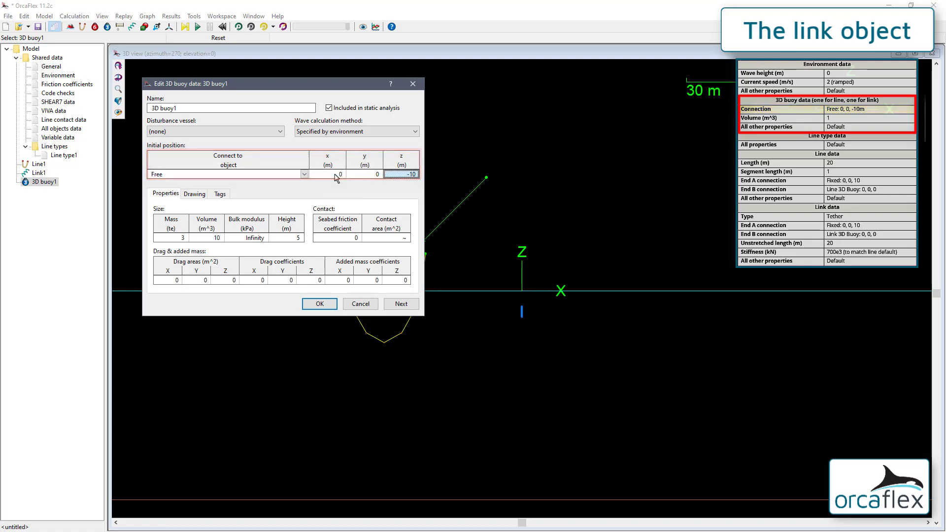
Step: Check the 3D buoy's submerged mass in its properties report
right_click(280, 211)
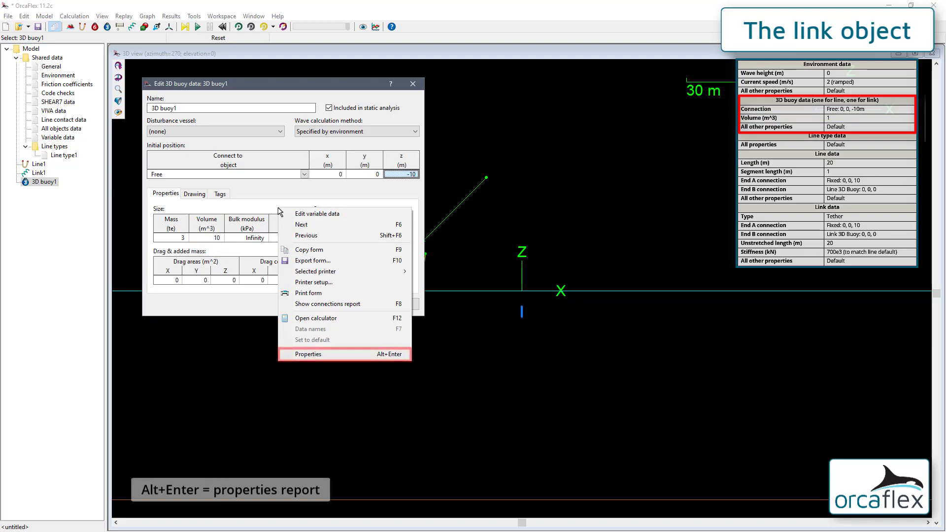
left_click(321, 354)
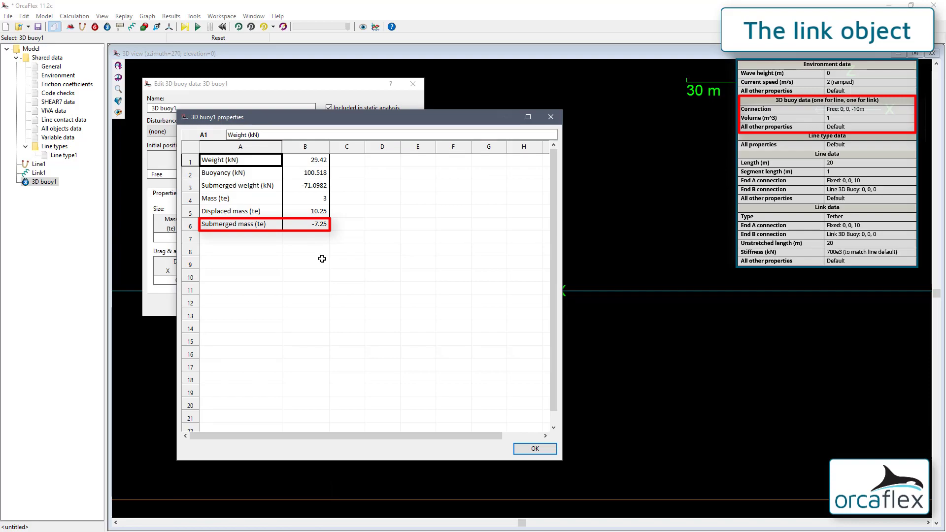
left_click(550, 116)
Step: Set the 3D buoy's volume to 1 m^3 and recheck its submerged mass in the properties report
left_click(207, 238)
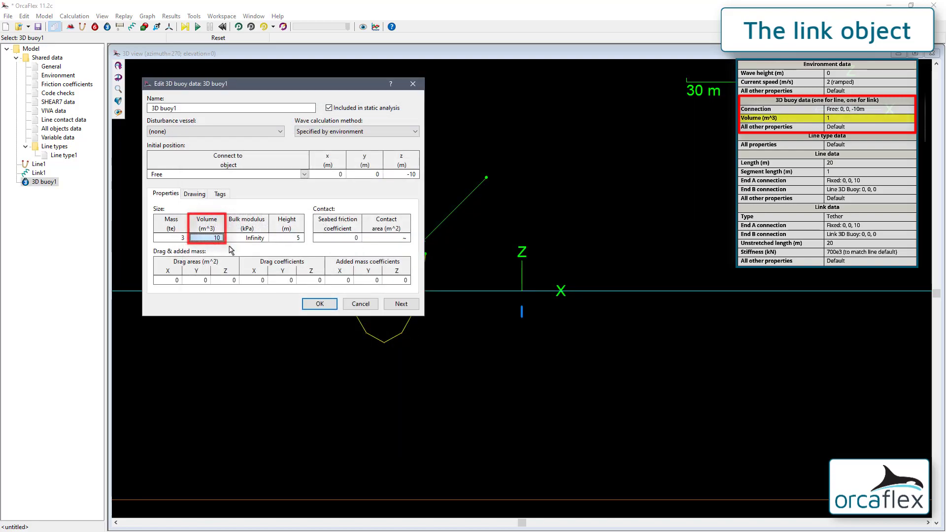
type("1")
key("Return")
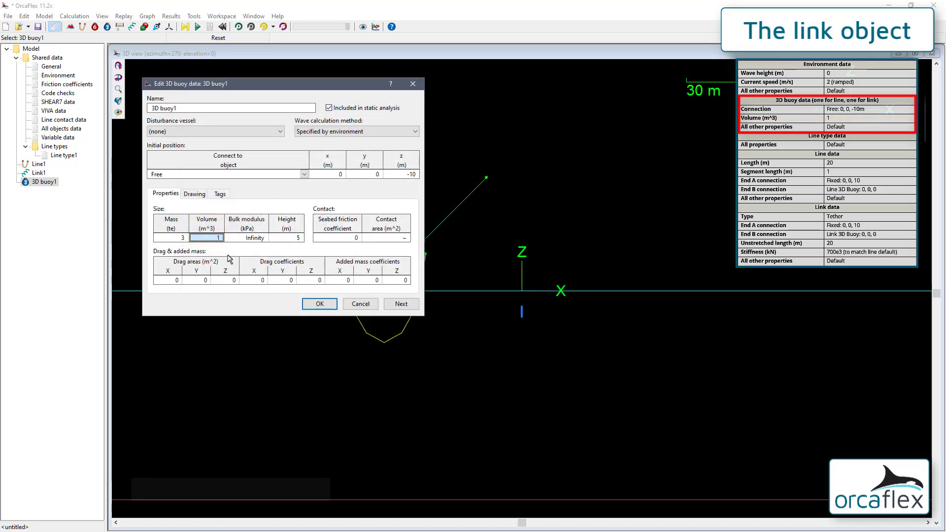
right_click(251, 248)
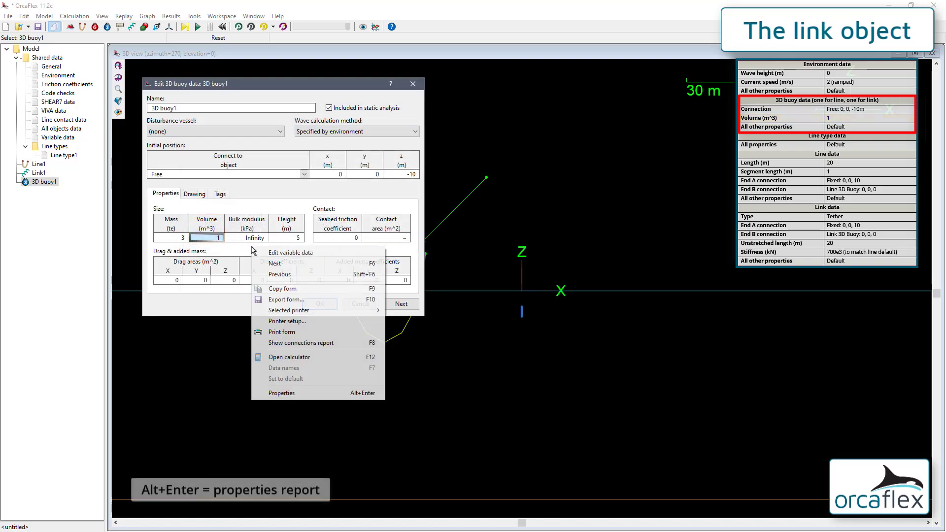
left_click(294, 393)
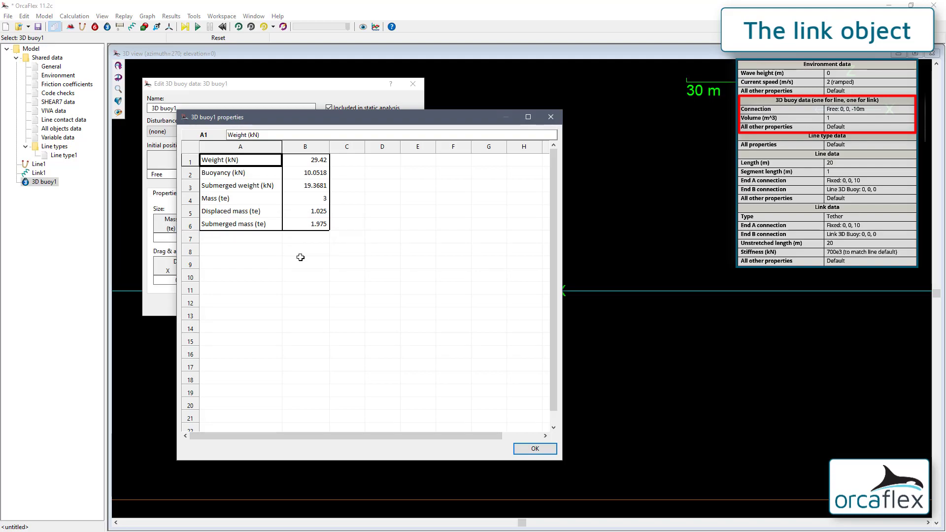
left_click(552, 448)
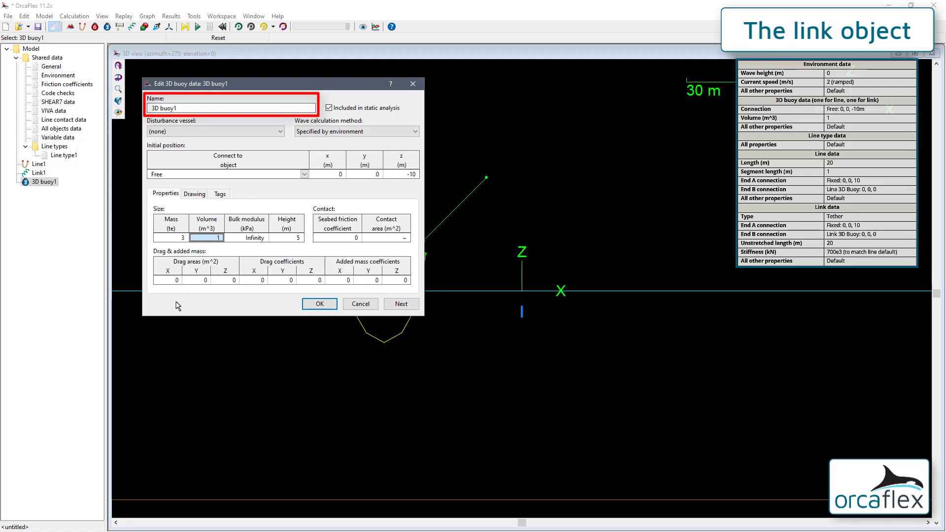
Step: Rename the 3D buoy as 3D buoyLine and accept its data
left_click(195, 111)
left_click(193, 108)
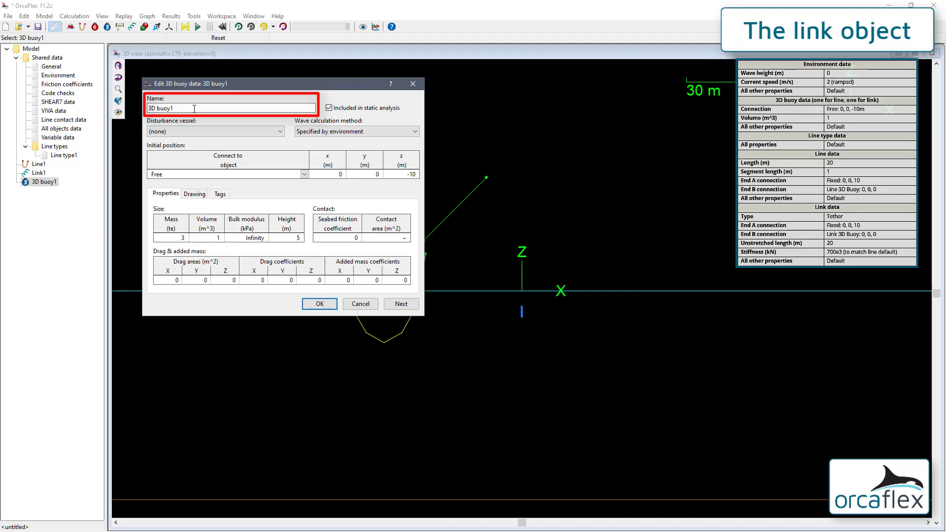
type("Line")
key("Return")
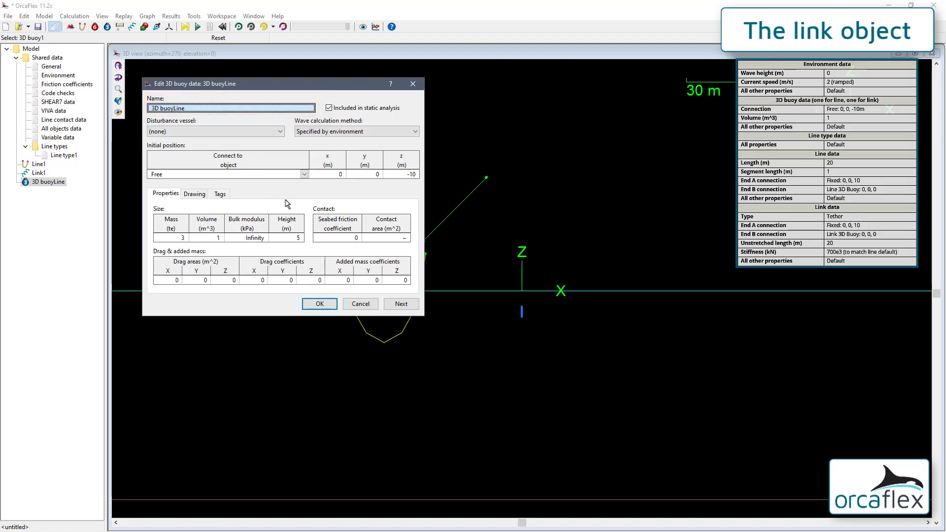
left_click(320, 304)
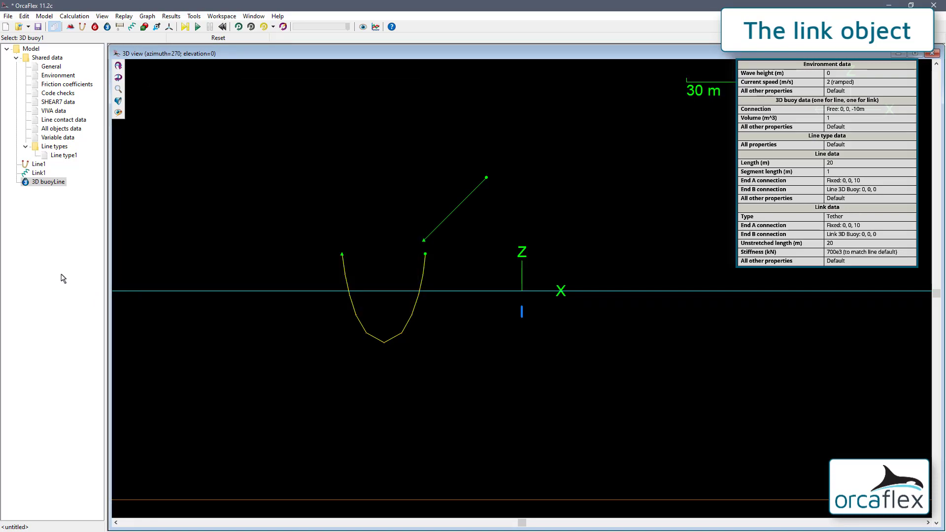
Step: Duplicate the 3D buoyLine object in the model browser
right_click(74, 192)
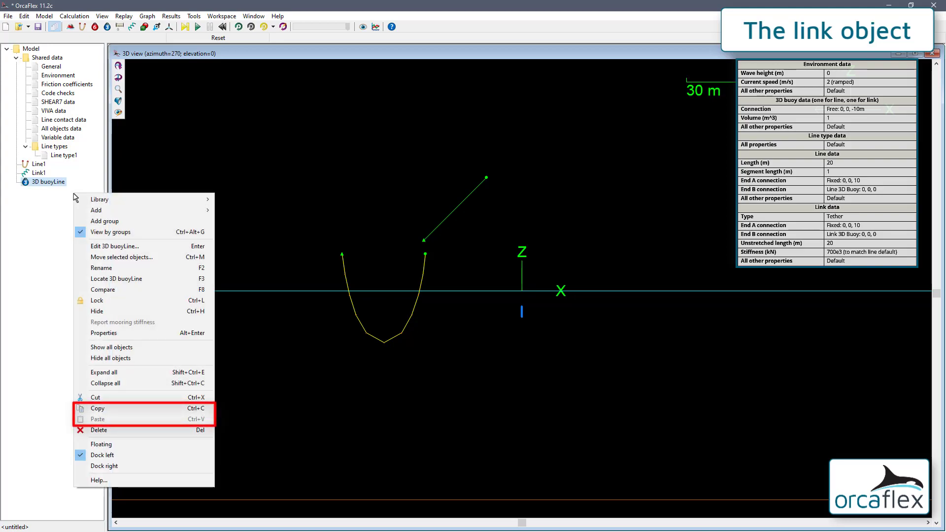
left_click(49, 207)
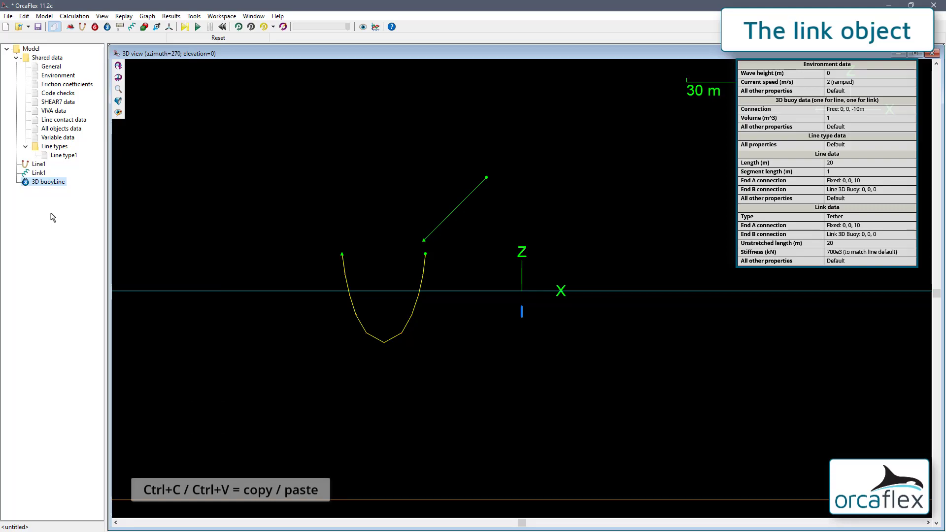
key("ctrl+v")
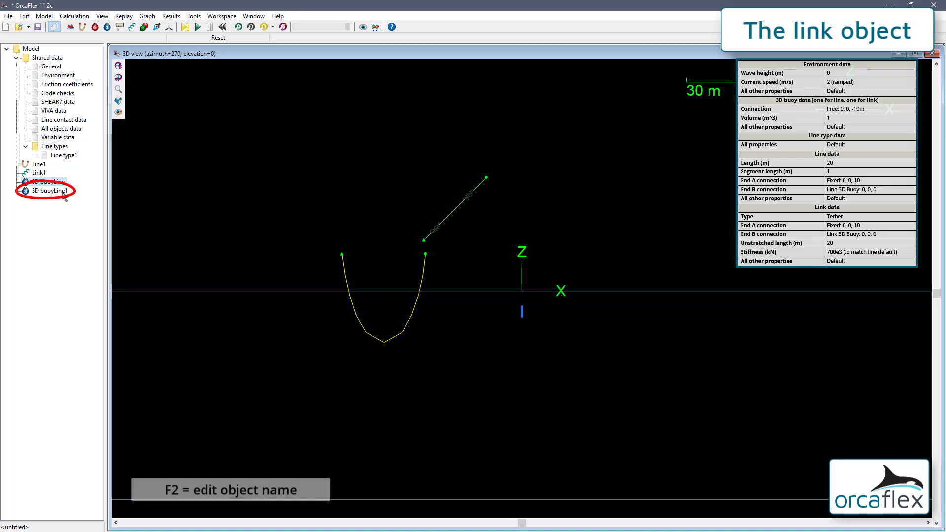
Step: Rename the copied buoy as 3D buoyLink
left_click(62, 192)
key("F2")
key("End")
key("BackSpace")
key("BackSpace")
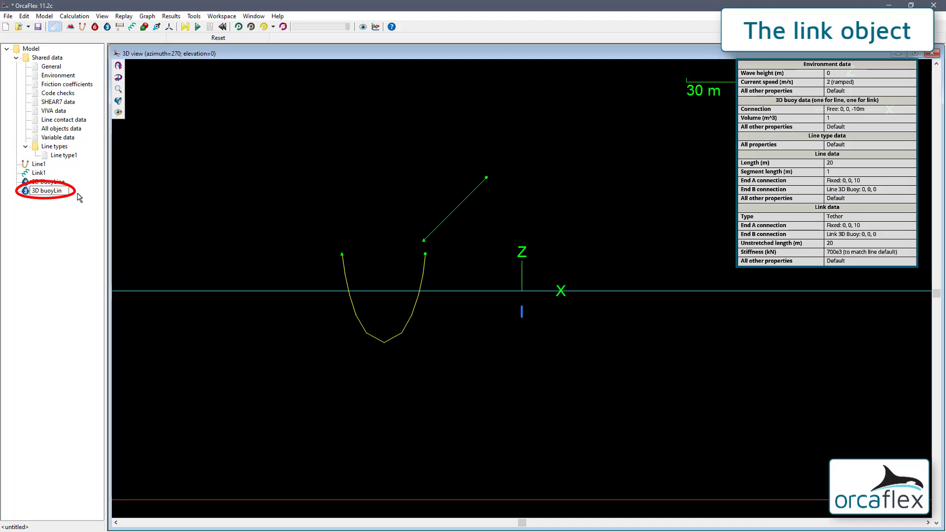
type("k")
key("Return")
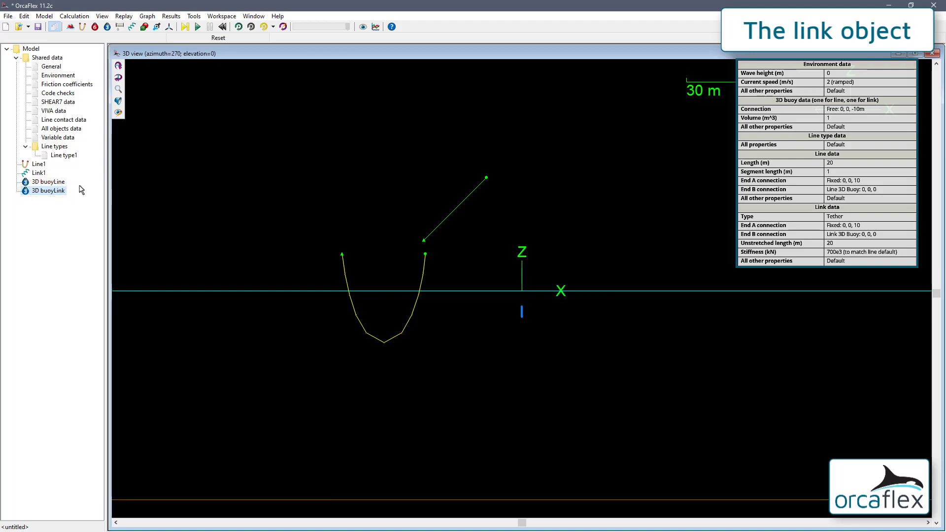
Step: Set Line1's section length to 20 m and its target segment length to 1 m
left_click(317, 261)
double_click(318, 260)
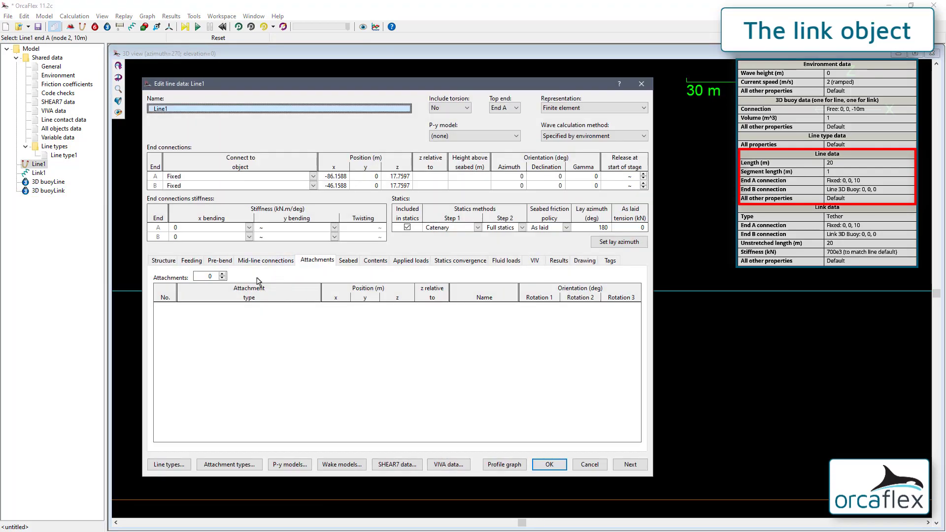
left_click(163, 260)
left_click(354, 308)
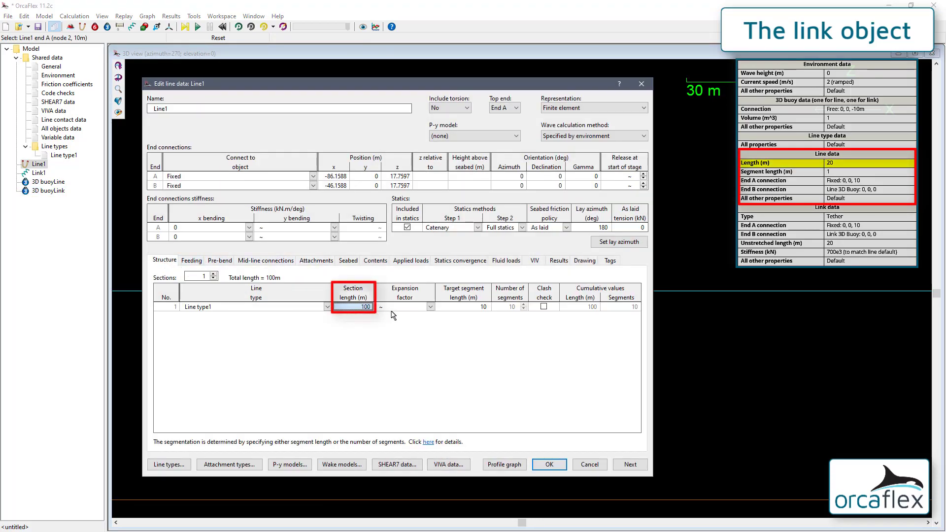
type("20")
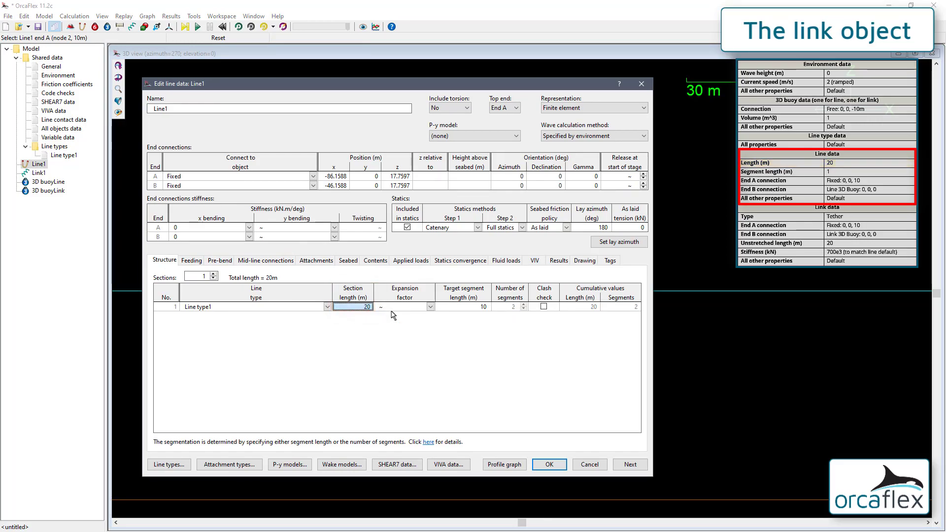
key("Tab")
type("1")
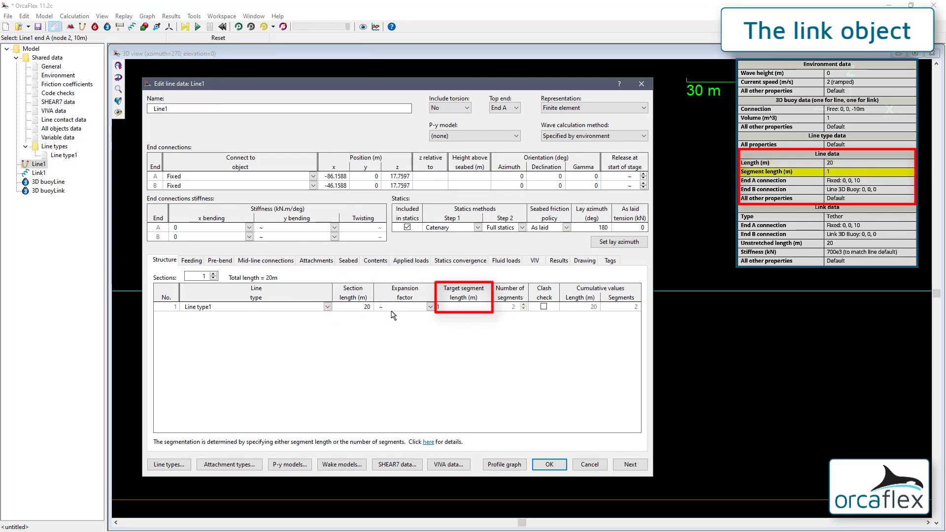
key("Return")
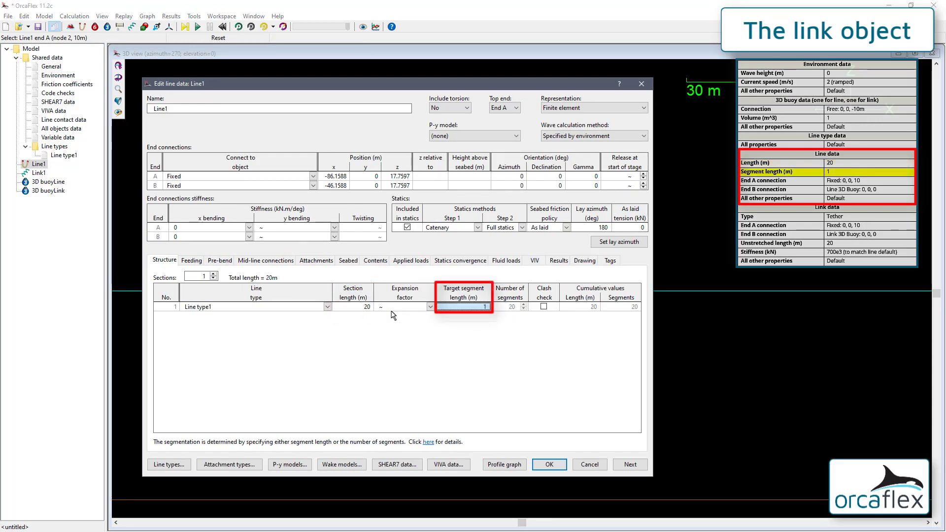
Step: Position Line1's fixed End A at x 0, z 10 m
left_click(333, 177)
type("0")
key("Tab")
key("Tab")
type("10")
key("Return")
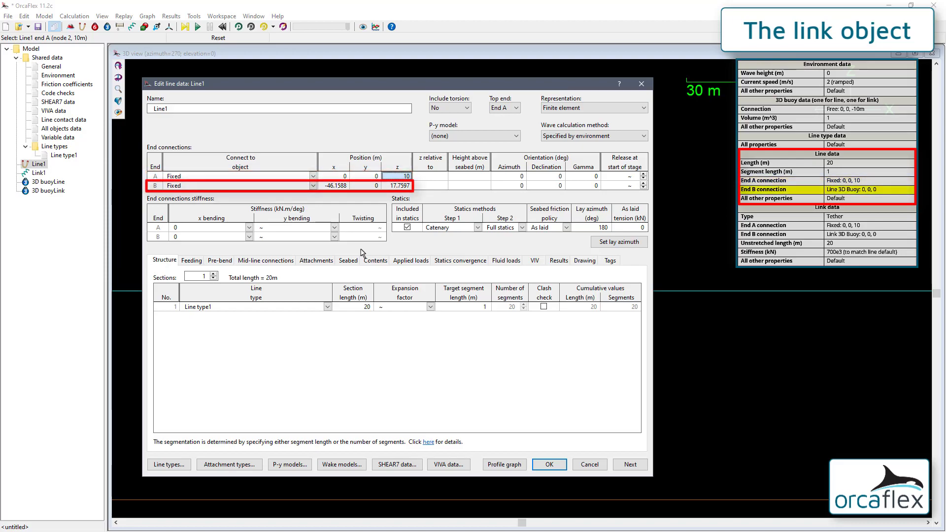
Step: Connect Line1's End B to 3D buoyLine at position 0, 0, 0 and accept the line data
left_click(313, 186)
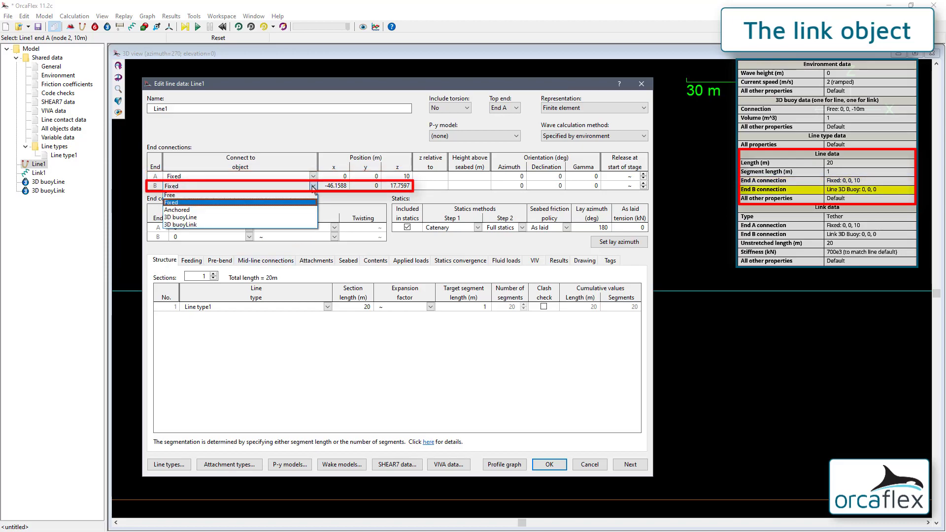
left_click(301, 218)
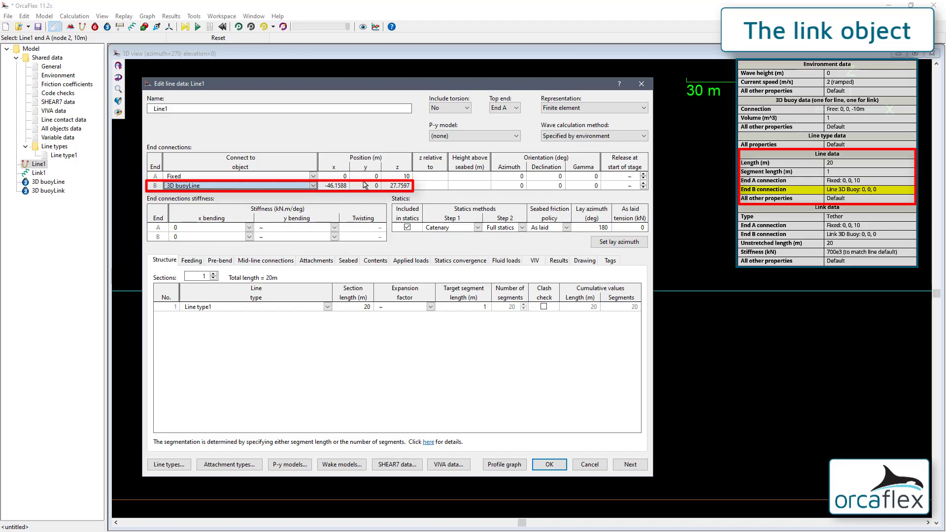
left_click(337, 186)
type("0")
key("Return")
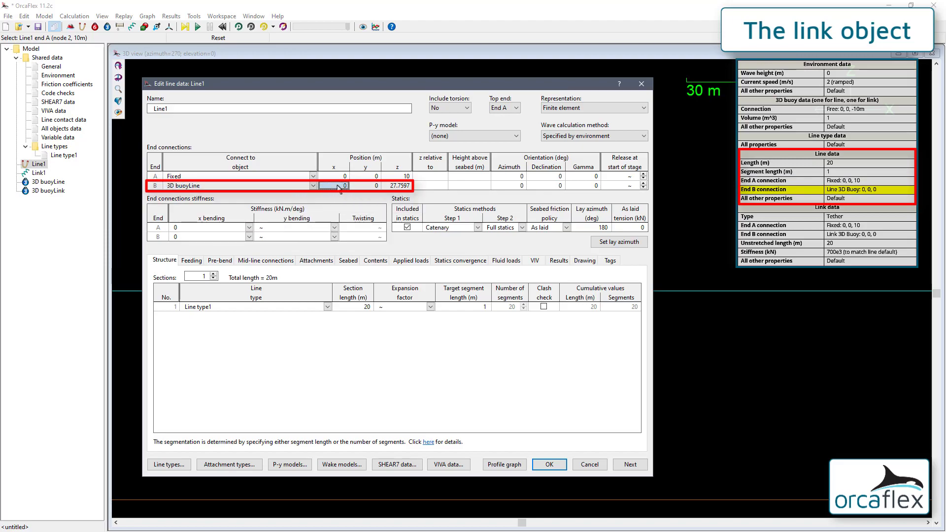
key("shift+Right")
key("shift+Right")
key("ctrl+r")
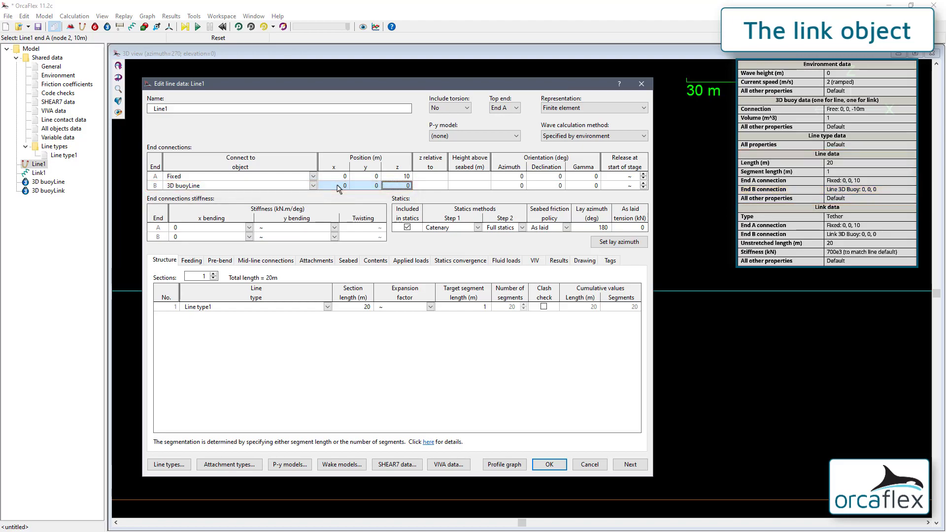
left_click(549, 464)
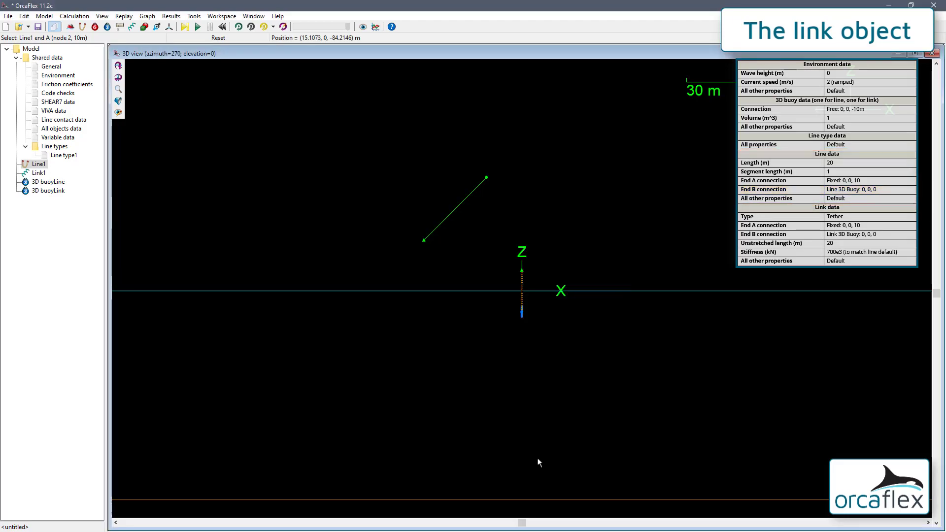
Step: Position Link1's fixed End A at x 0, z 10 m
double_click(463, 202)
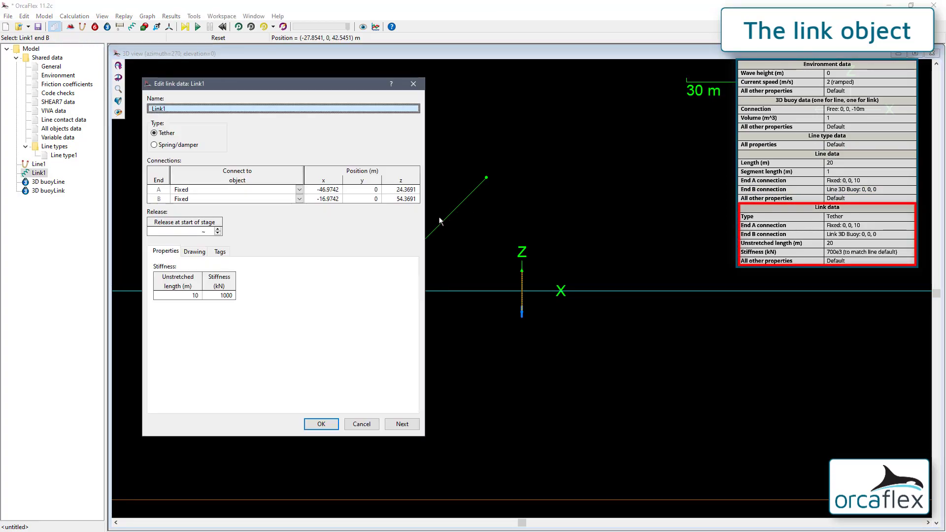
left_click(325, 190)
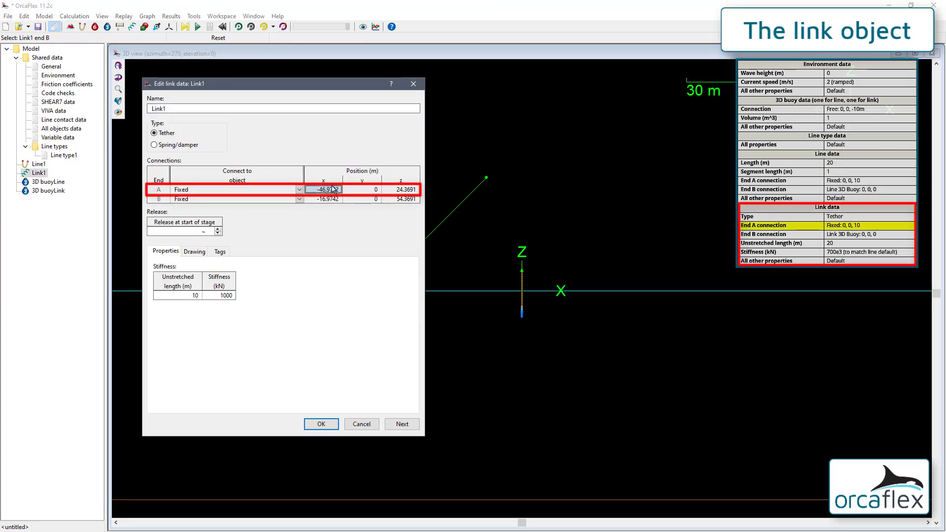
type("0")
key("Return")
key("Tab")
key("Tab")
type("10")
key("Return")
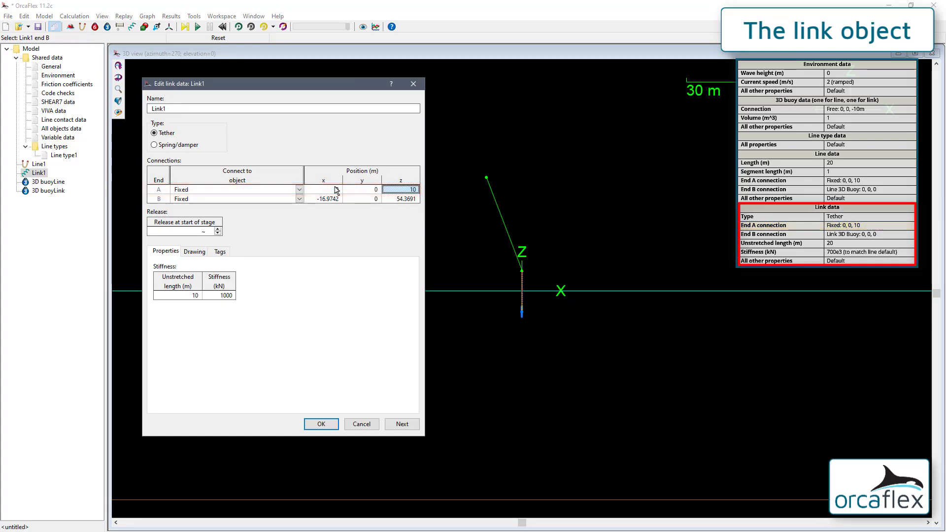
Step: Connect Link1's End B to 3D buoyLink at position 0, 0, 0
left_click(337, 190)
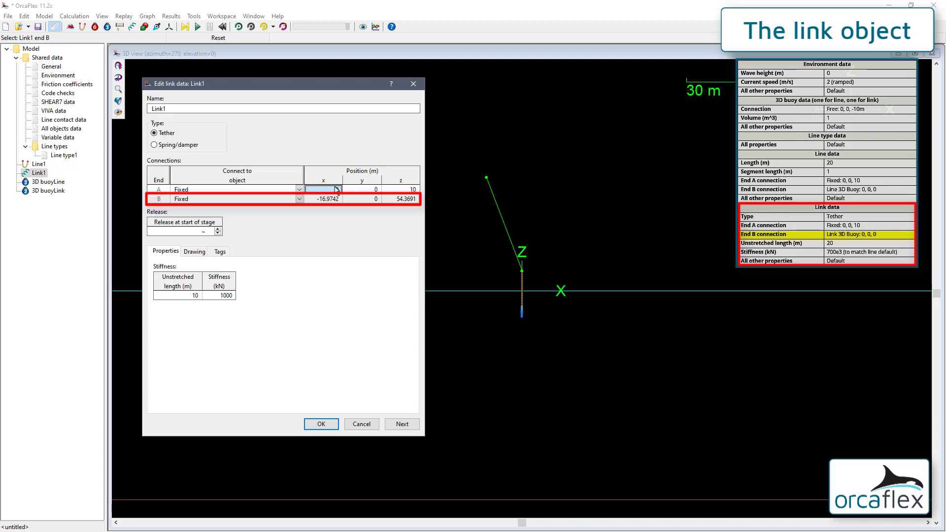
key("Down")
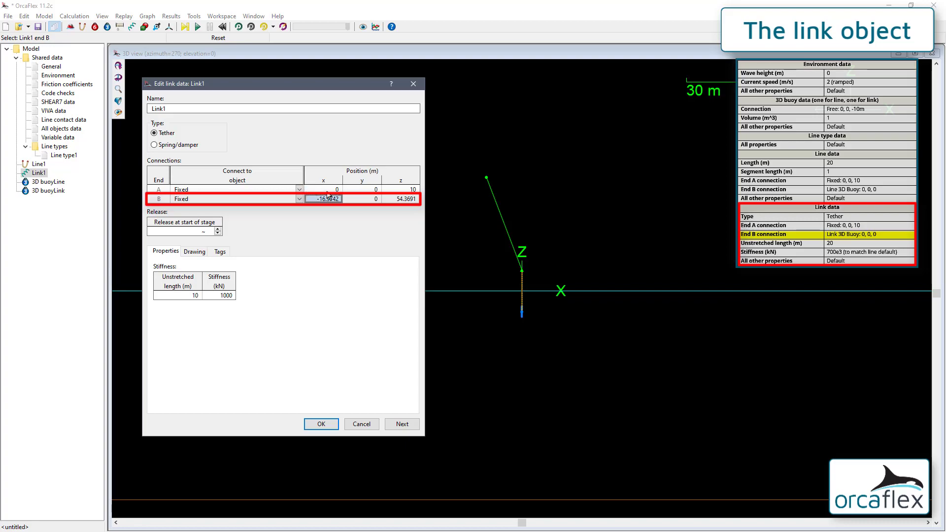
left_click(299, 199)
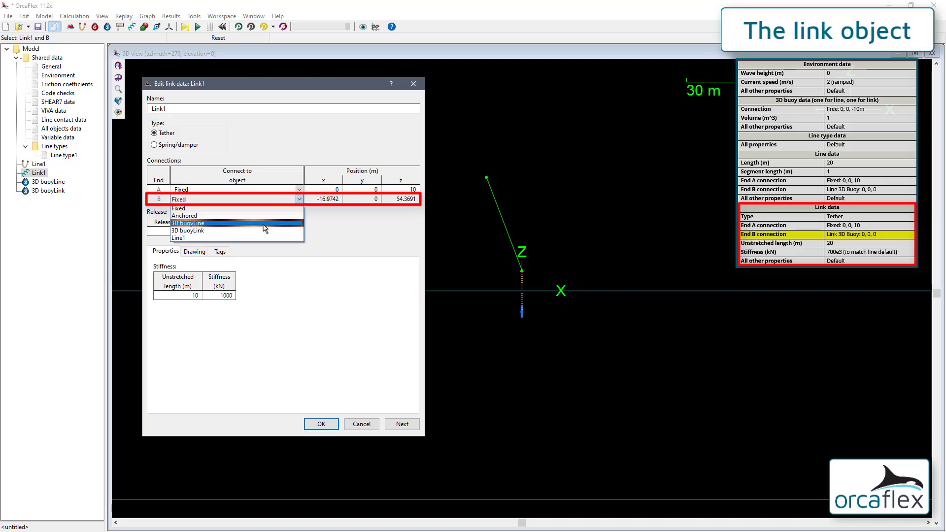
left_click(259, 230)
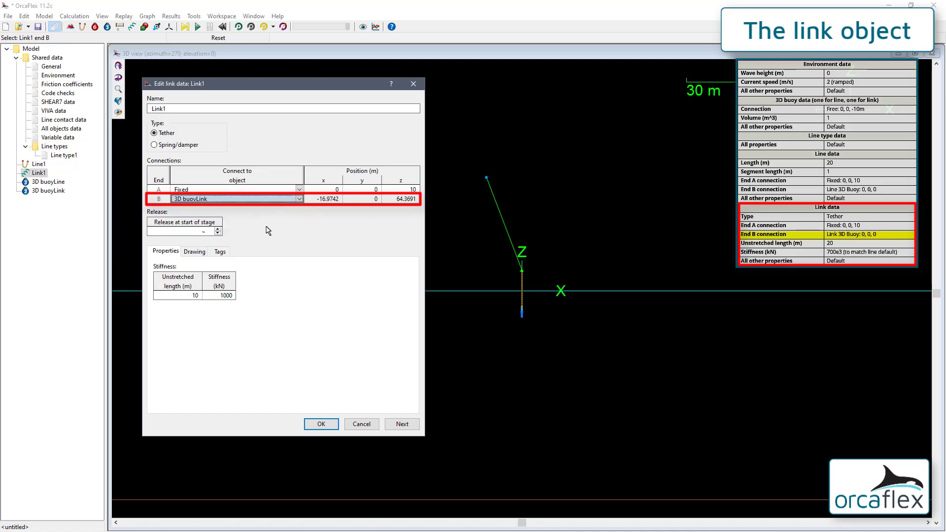
double_click(357, 198)
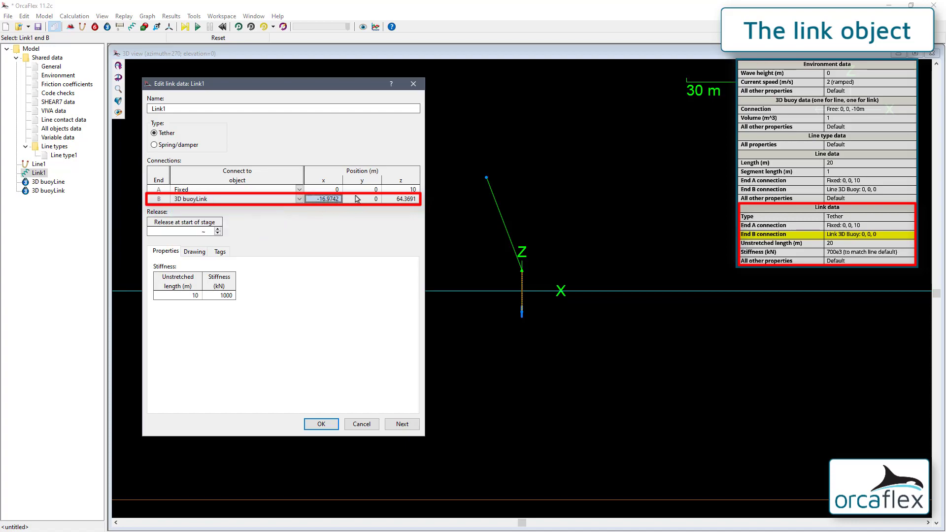
key("BackSpace")
key("Escape")
key("Left")
type("0")
key("Return")
key("Right")
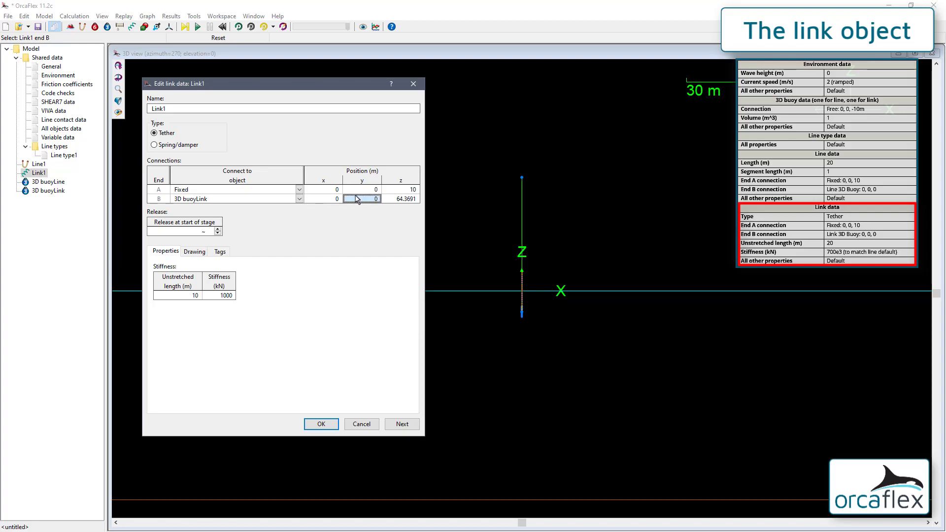
key("Right")
type("0")
key("Return")
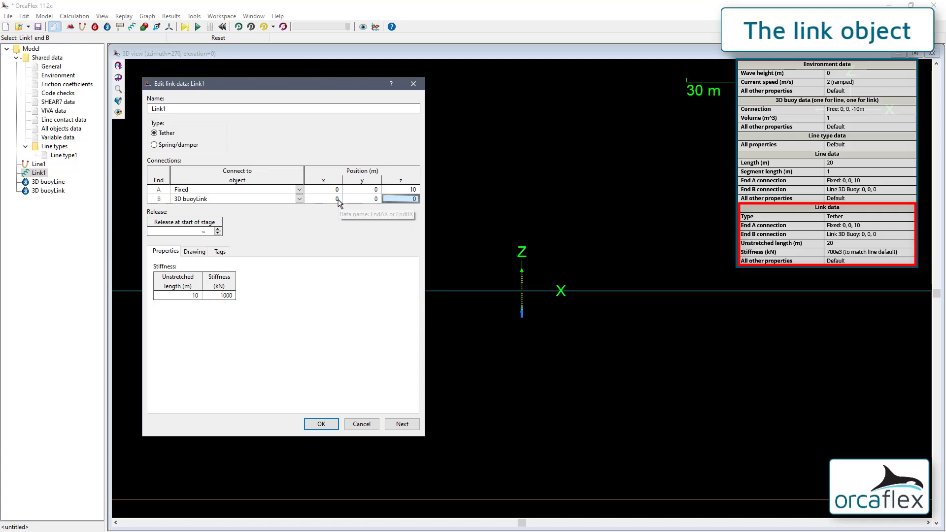
Step: Set Link1's unstretched length to 20 m and its stiffness to 700e3 kN, and accept the link data
left_click(199, 295)
type("20")
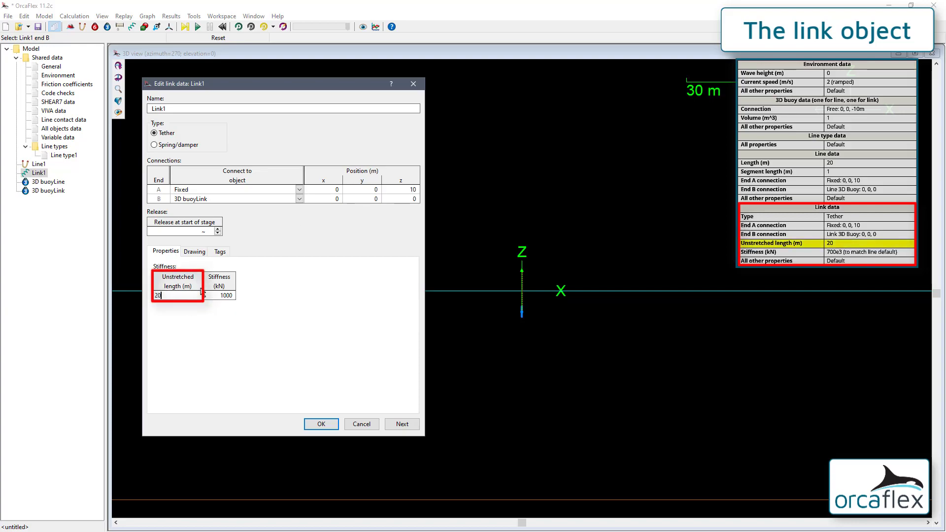
key("Return")
left_click(205, 295)
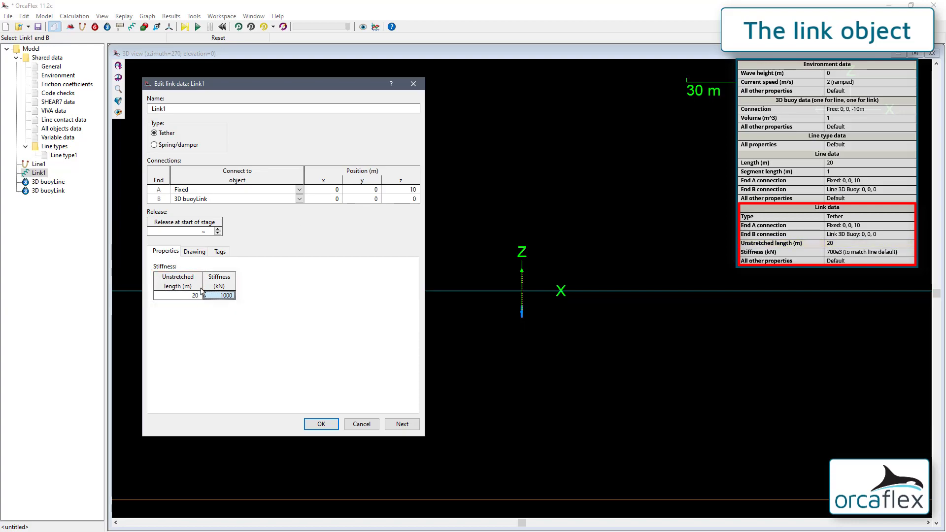
type("700e3")
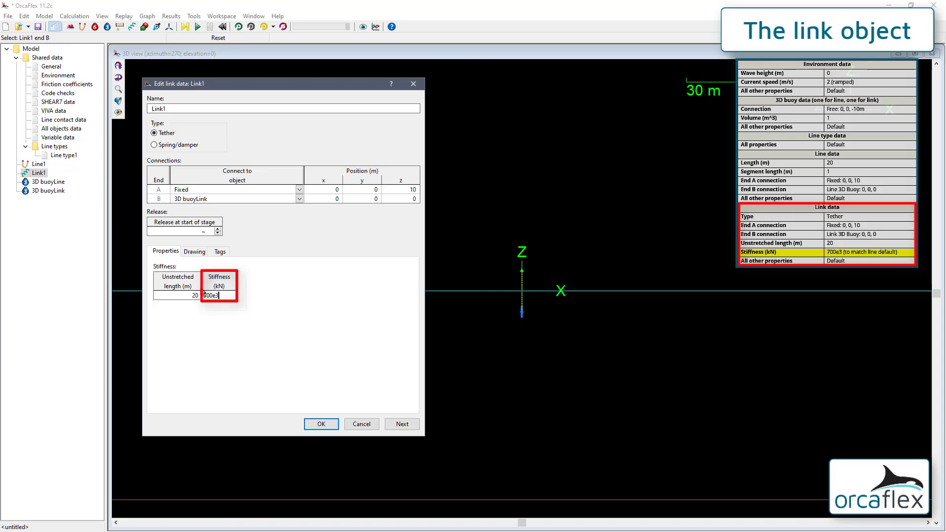
key("Return")
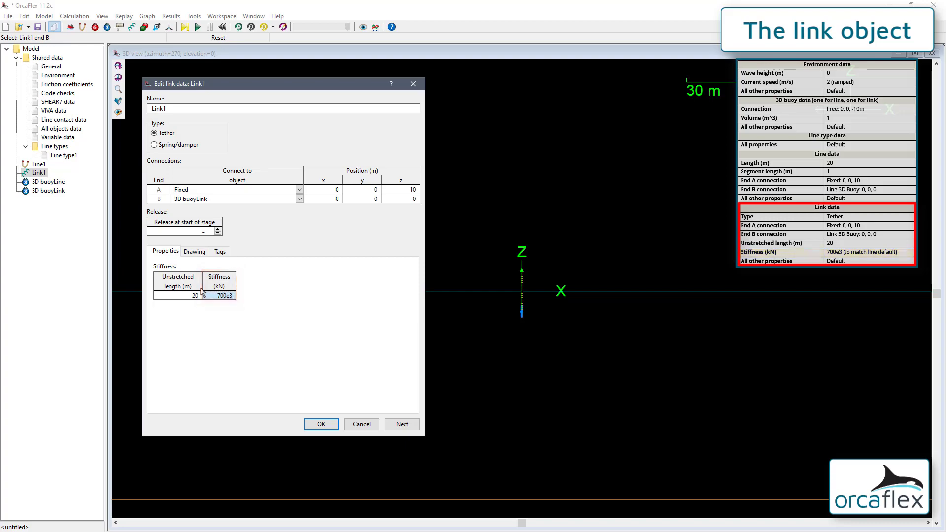
left_click(321, 424)
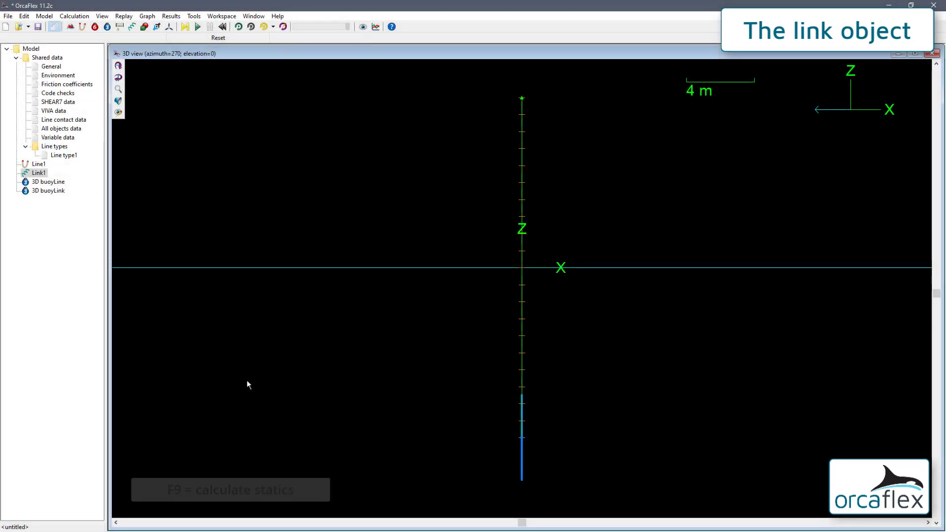
Step: Try to calculate the model's statics and close the statics progress report
left_click(184, 28)
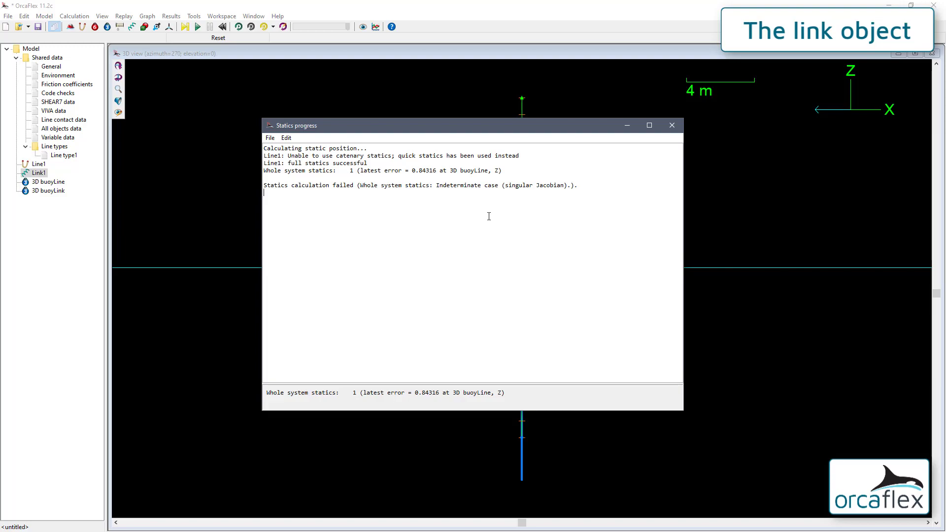
left_click(672, 125)
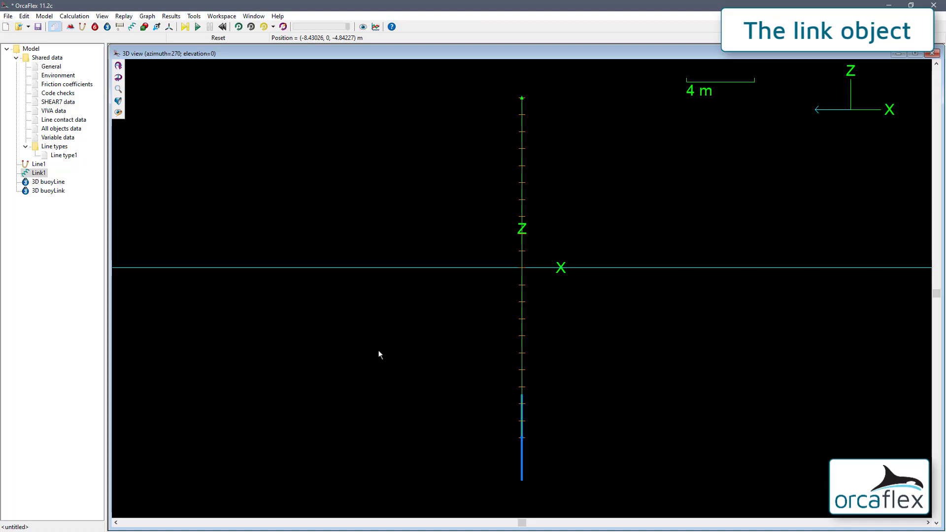
Step: Set 3D buoyLink's initial z position to -10.1 m and accept the buoy data
double_click(57, 191)
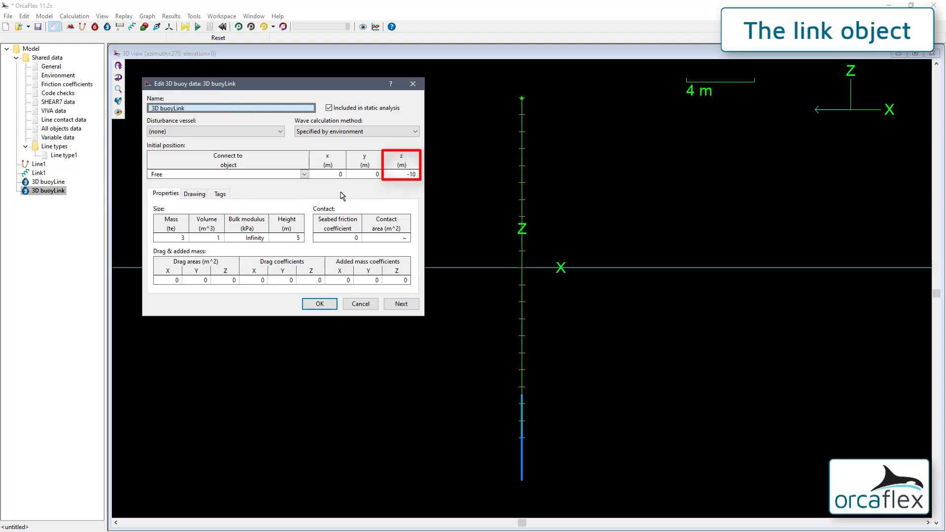
left_click(405, 174)
type("-10.1")
key("Return")
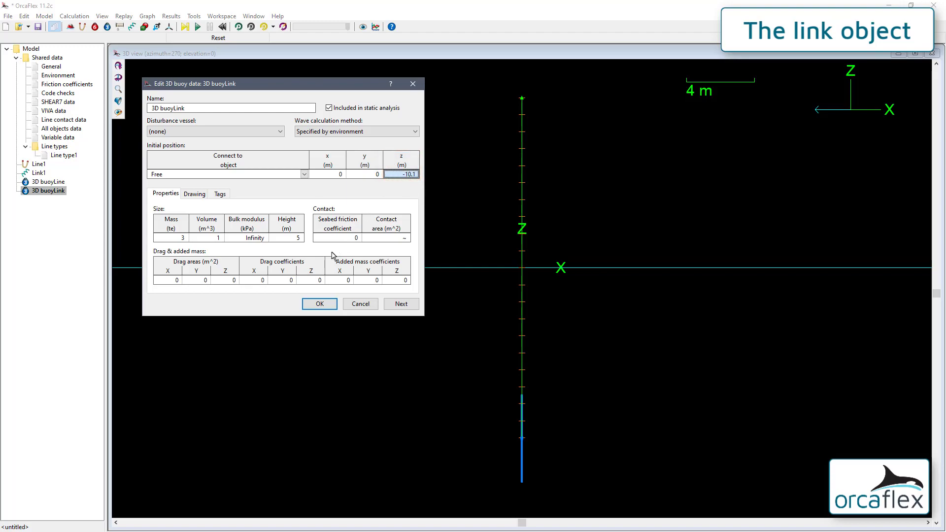
left_click(320, 304)
Step: Run the static and dynamic analyses of the model and replay the simulation
key("F9")
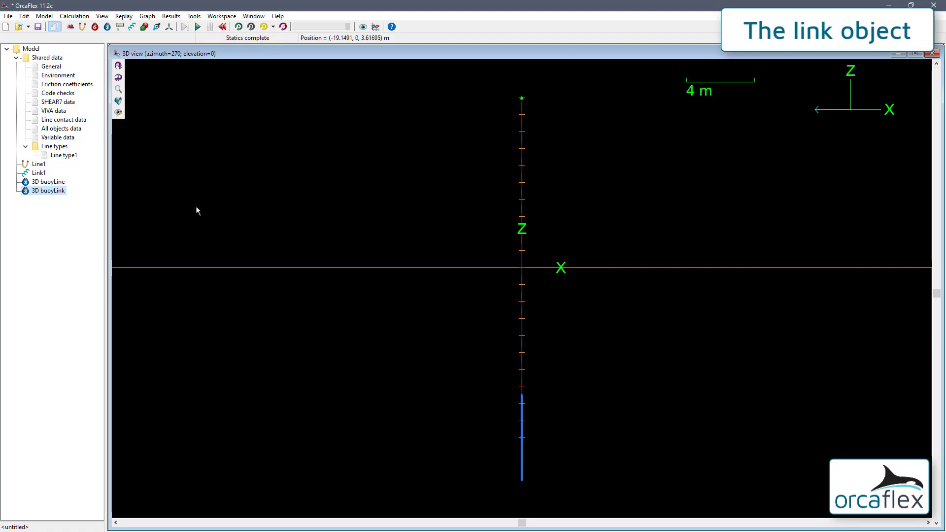
left_click(200, 28)
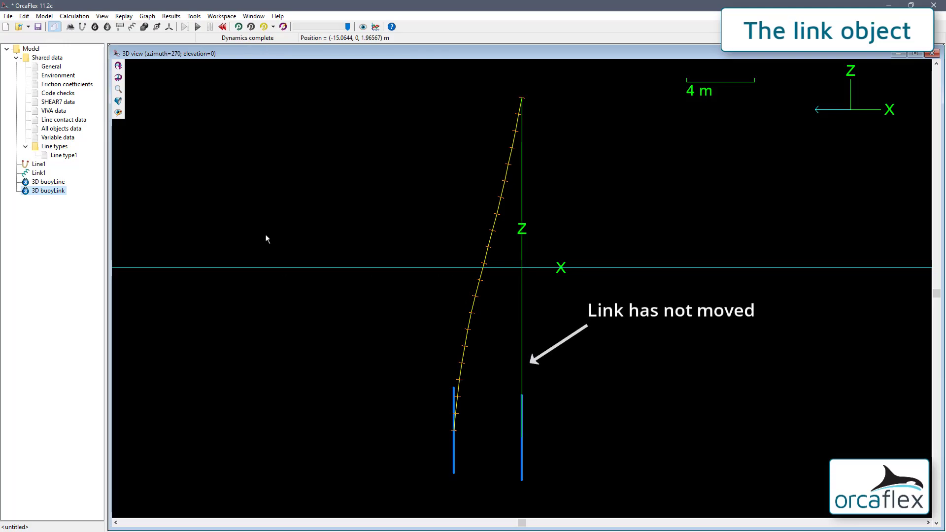
left_click(238, 27)
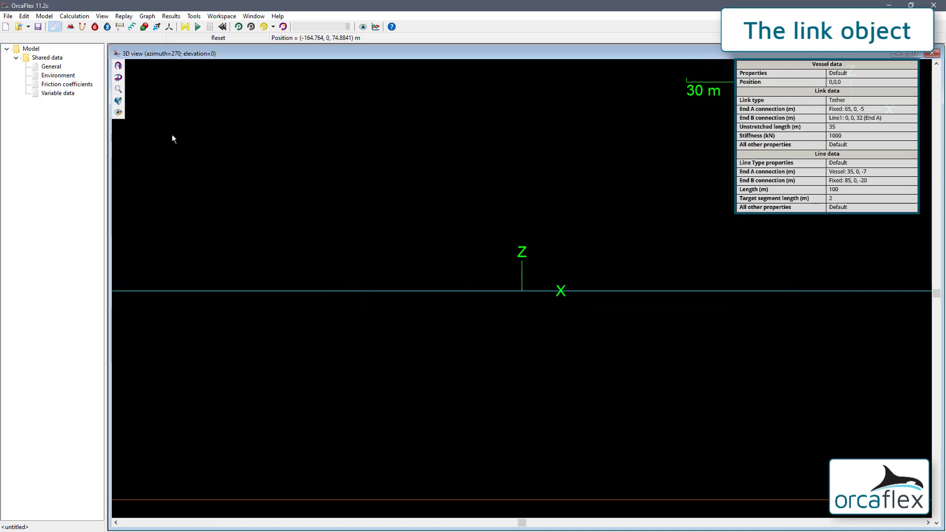
Step: Place a new vessel in the empty model's 3D view, on the negative X side of the global origin
left_click(70, 26)
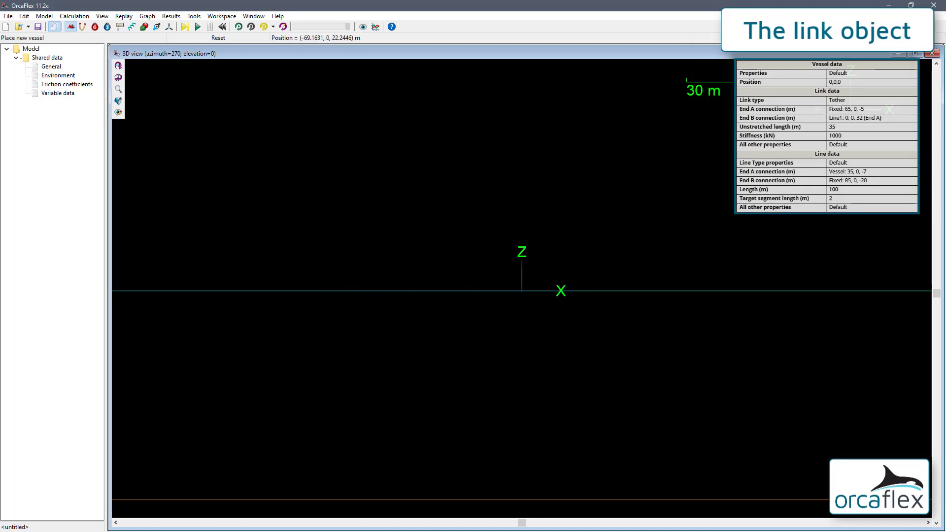
left_click(398, 248)
Step: Place a new line and a new link in the 3D view, on the positive X side of the origin
left_click(82, 27)
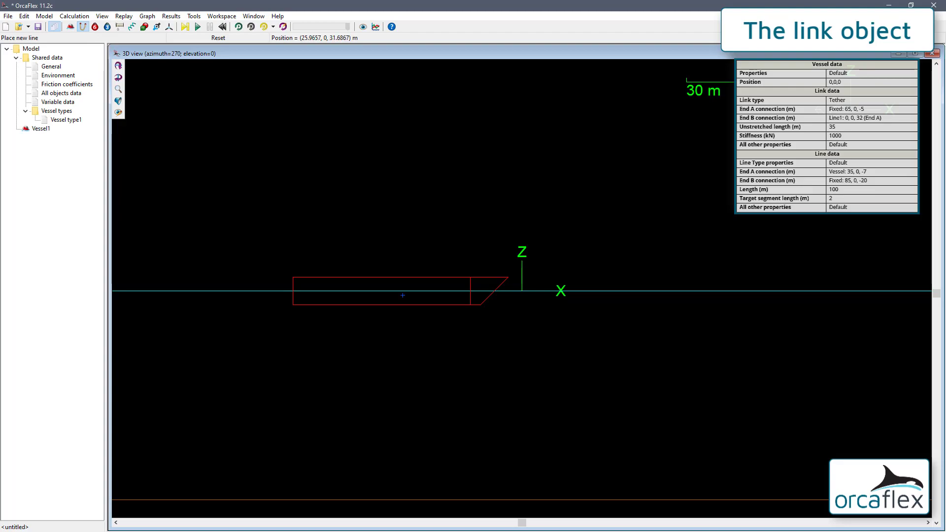
left_click(563, 241)
left_click(132, 27)
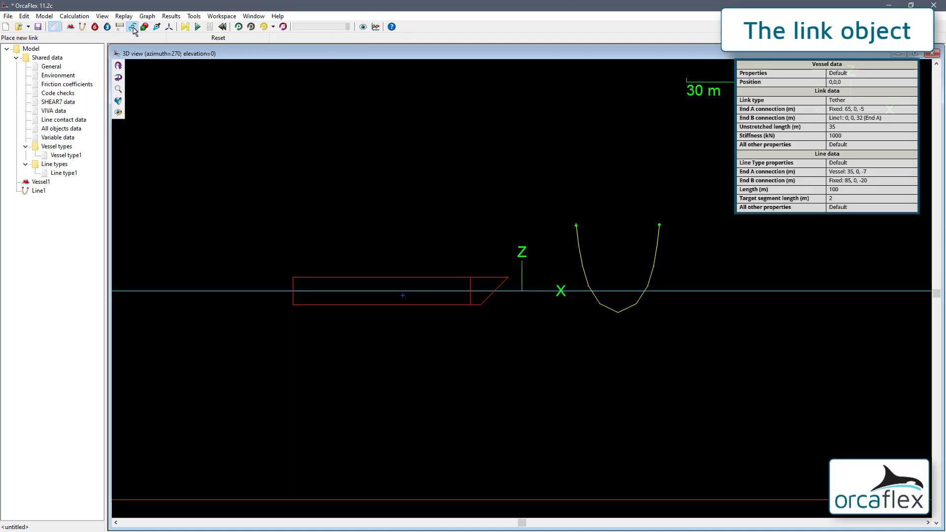
left_click(665, 155)
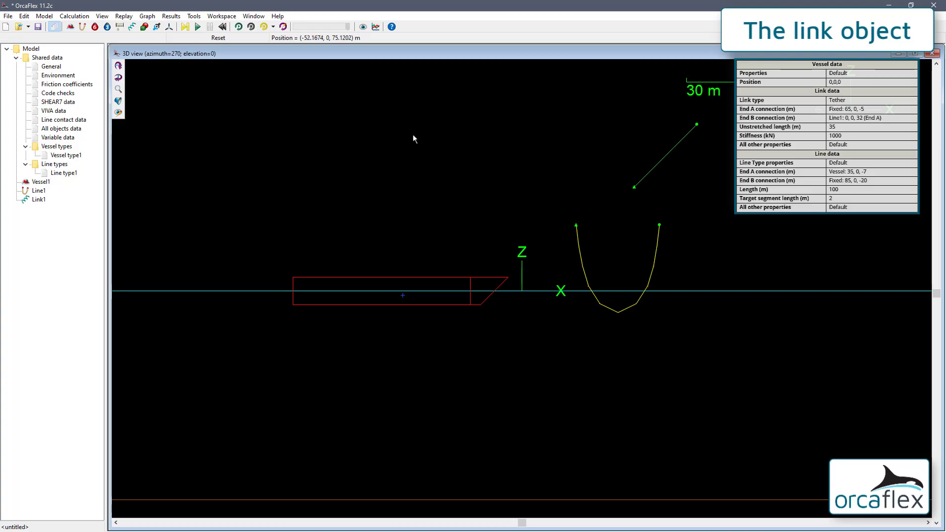
Step: Set Vessel1's initial x position to 0 and accept the vessel data
left_click(458, 279)
double_click(458, 279)
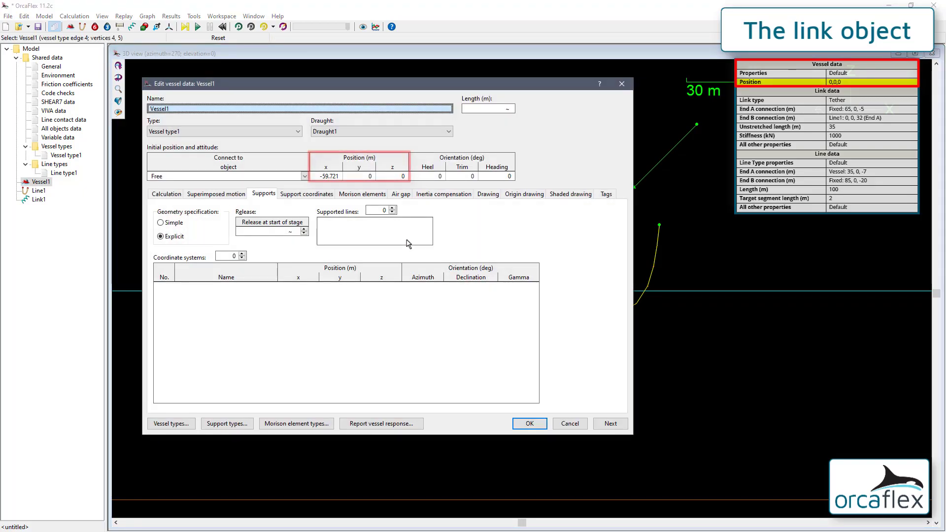
left_click(337, 177)
type("0")
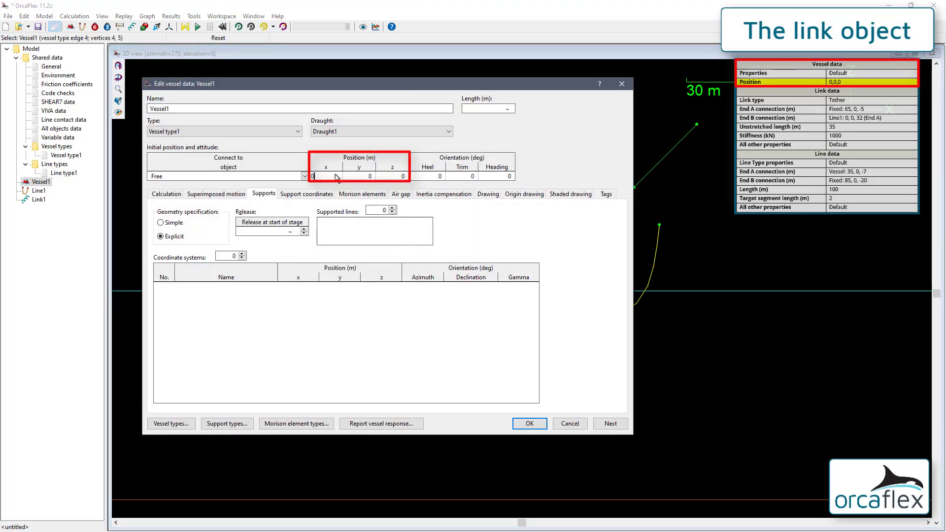
key("Return")
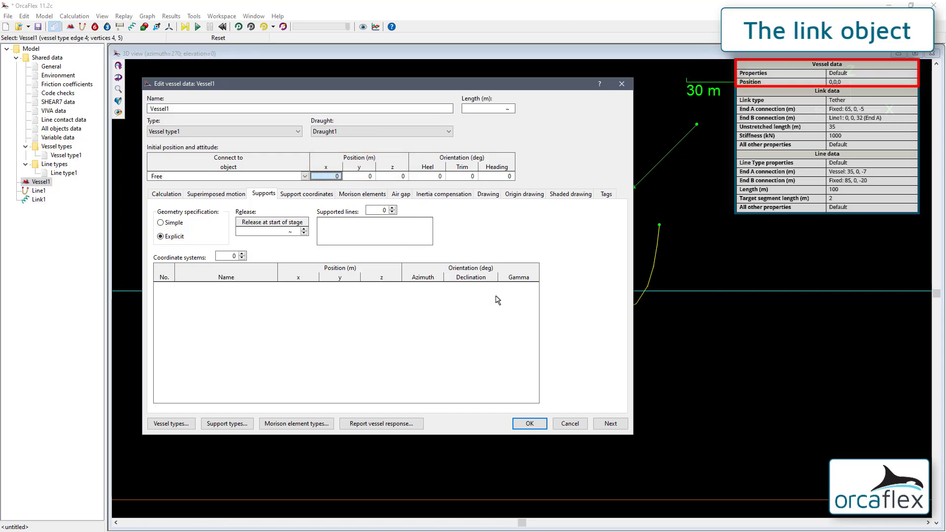
left_click(522, 424)
Step: Set Line1's target segment length to 2 m in its line data
left_click(638, 304)
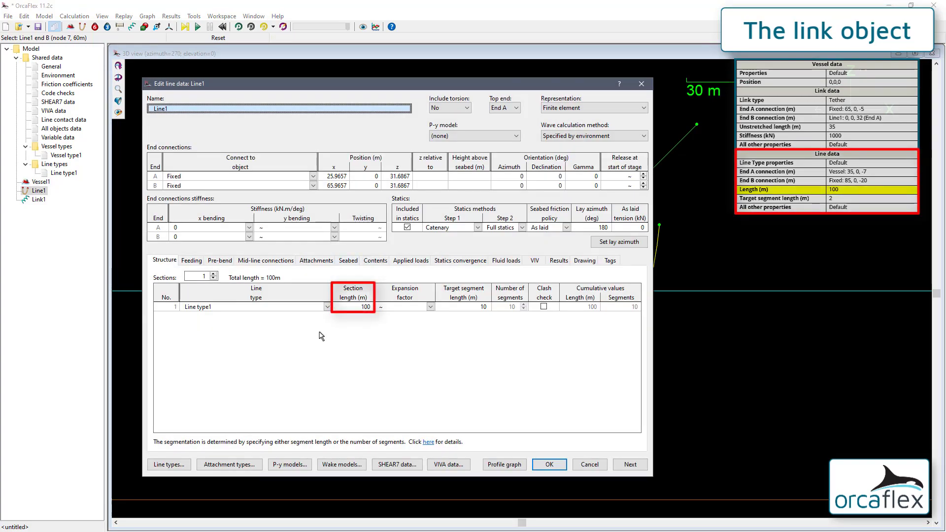
left_click(479, 309)
type("2")
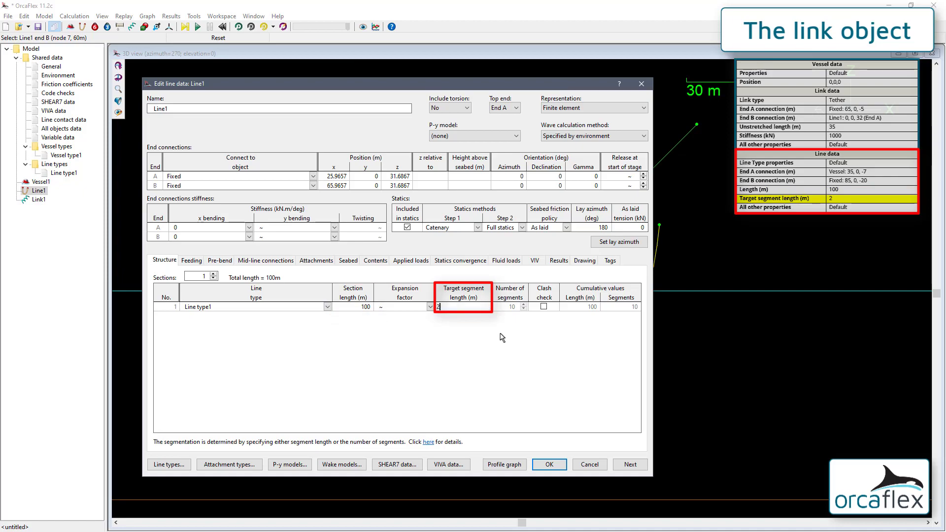
key("Return")
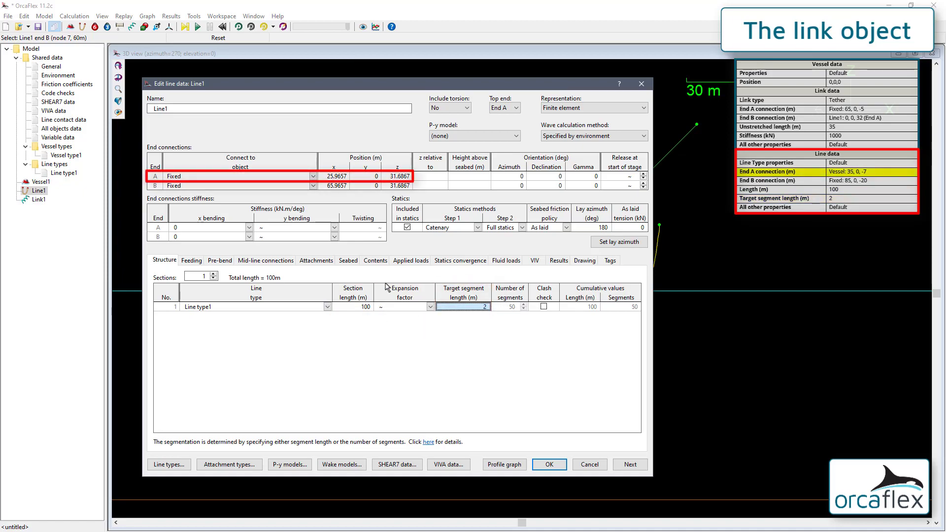
Step: Connect End A of Line1 to Vessel1 at x 35 m and z -7 m
left_click(313, 176)
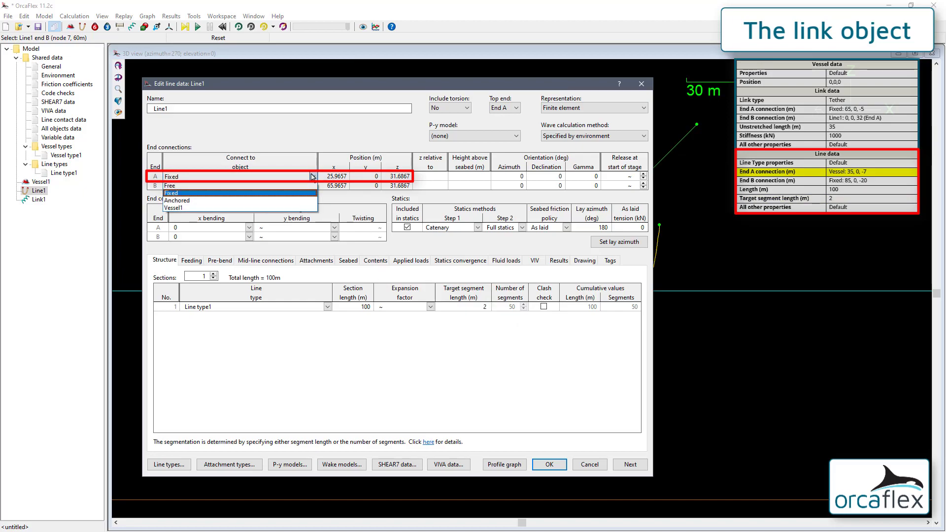
left_click(290, 209)
left_click(340, 177)
type("35")
key("Return")
key("Tab")
key("Tab")
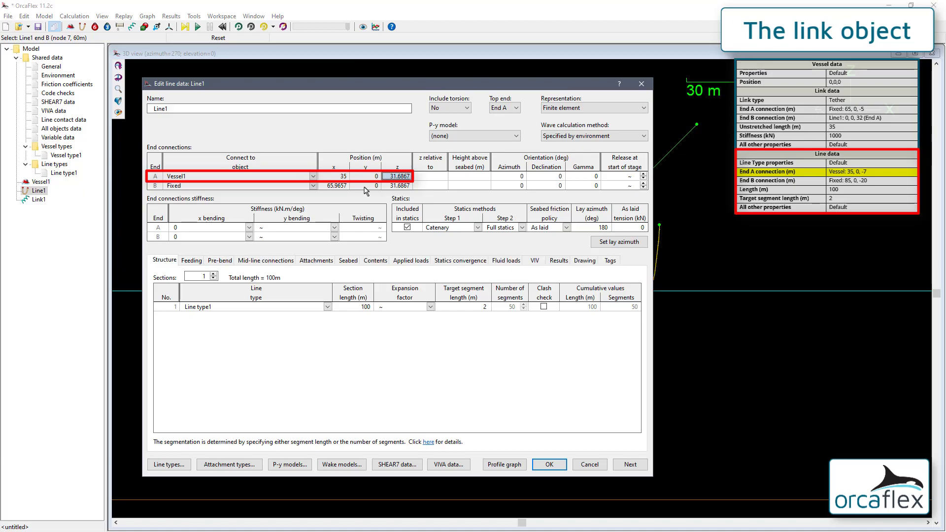
type("-7")
key("Return")
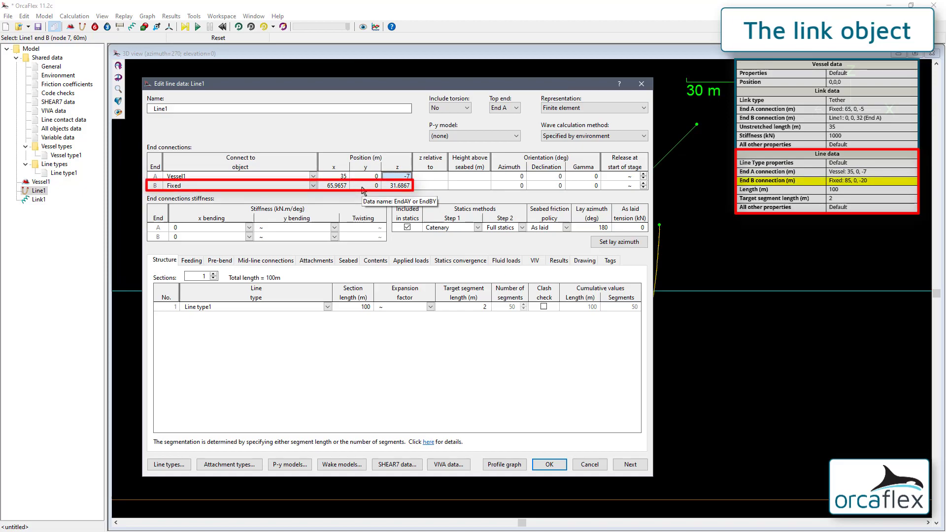
Step: Set the position of Line1's fixed End B to x 85 m and z -20 m, and accept the line data
left_click(338, 186)
type("85")
key("Return")
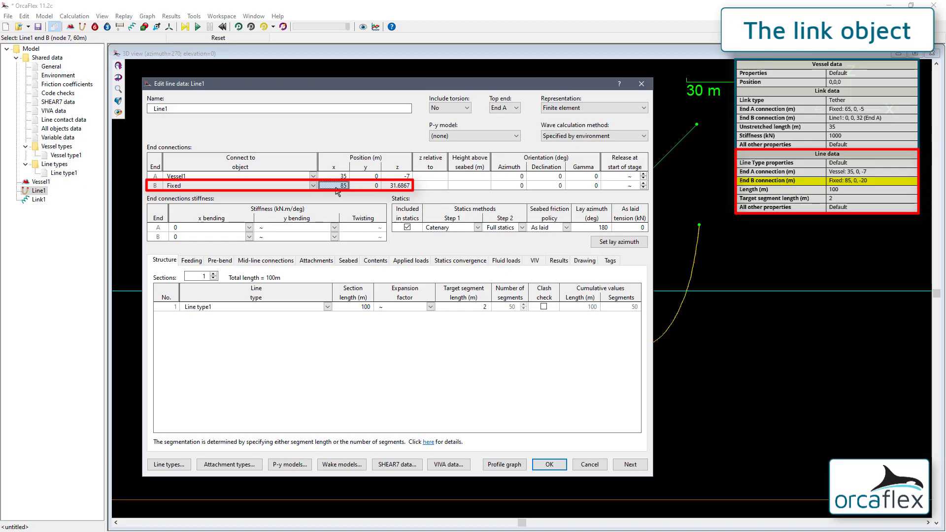
key("Tab")
key("Tab")
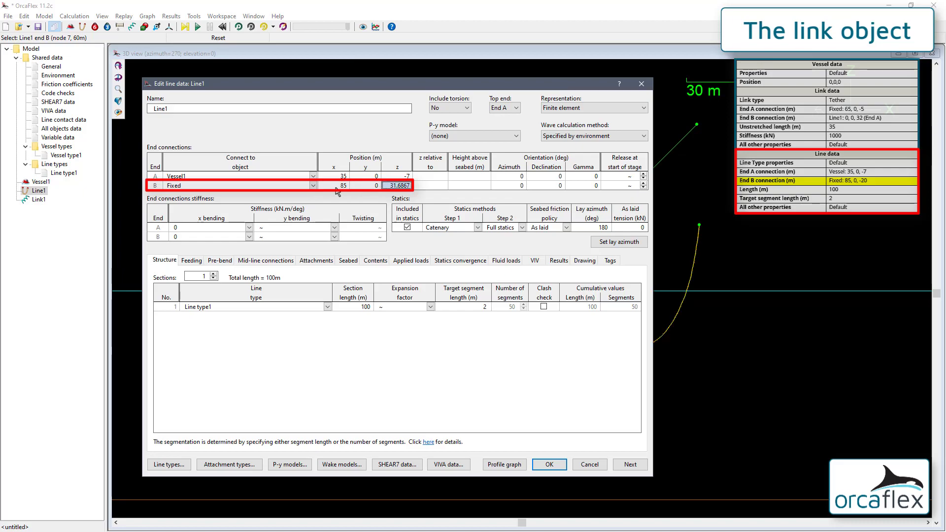
type("-20")
key("Return")
left_click(548, 467)
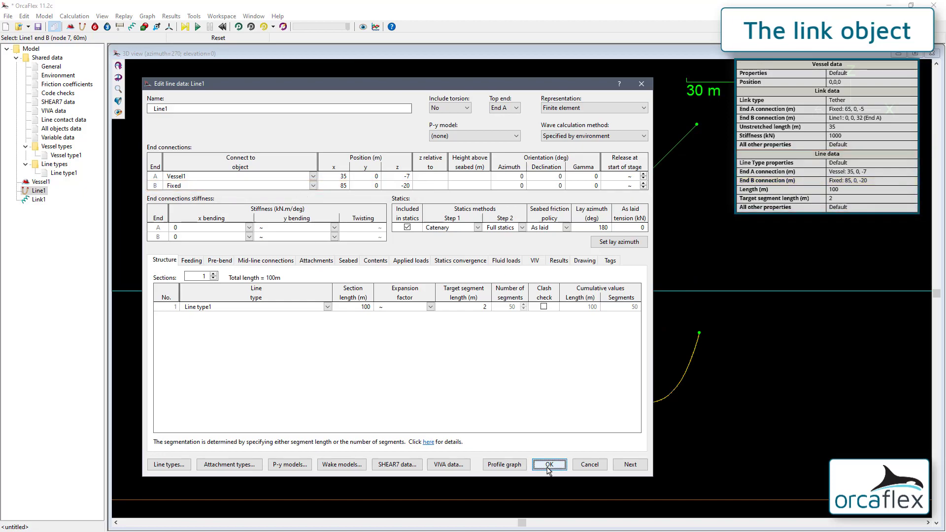
Step: Set the position of Link1's fixed End A to x 65 m and z -5 m
double_click(644, 171)
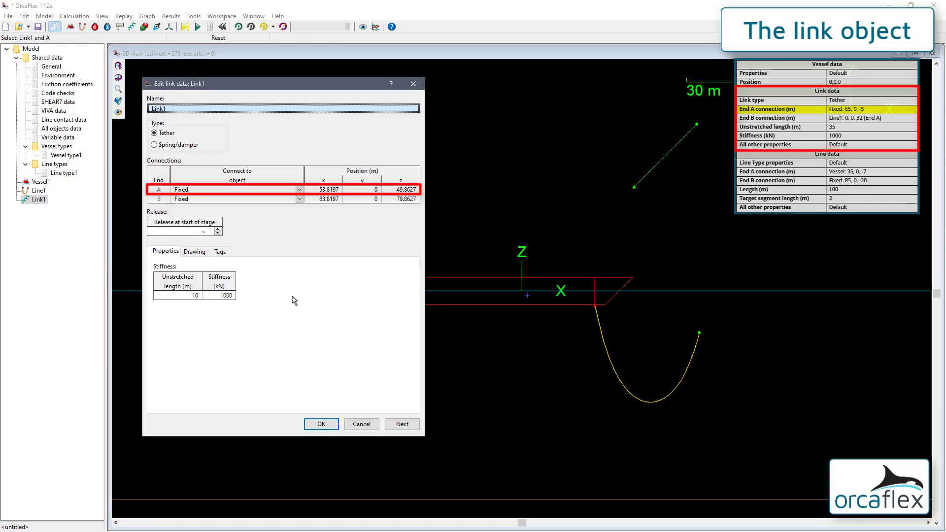
left_click(327, 190)
type("65")
key("Return")
key("Tab")
key("Tab")
type("-")
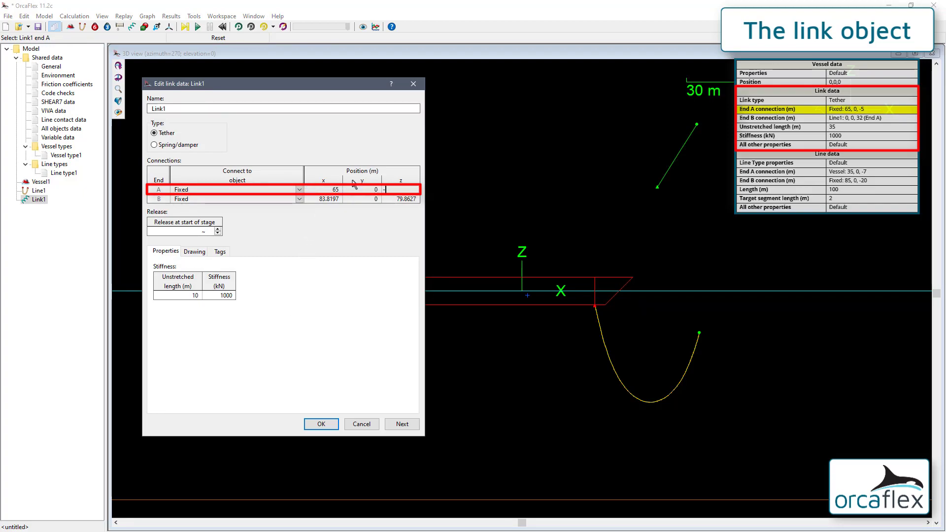
type("5")
key("Return")
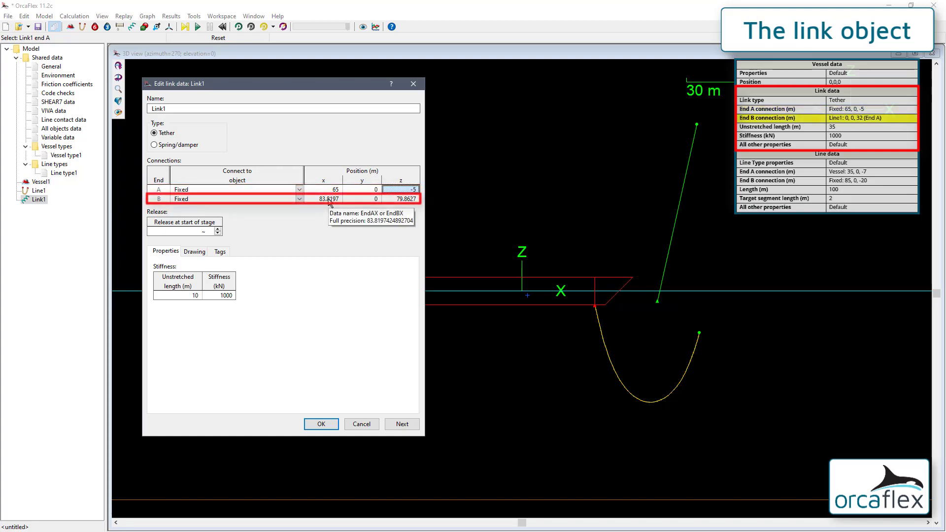
Step: Connect End B of Link1 to Line1 at z 32 m relative to End A
left_click(300, 198)
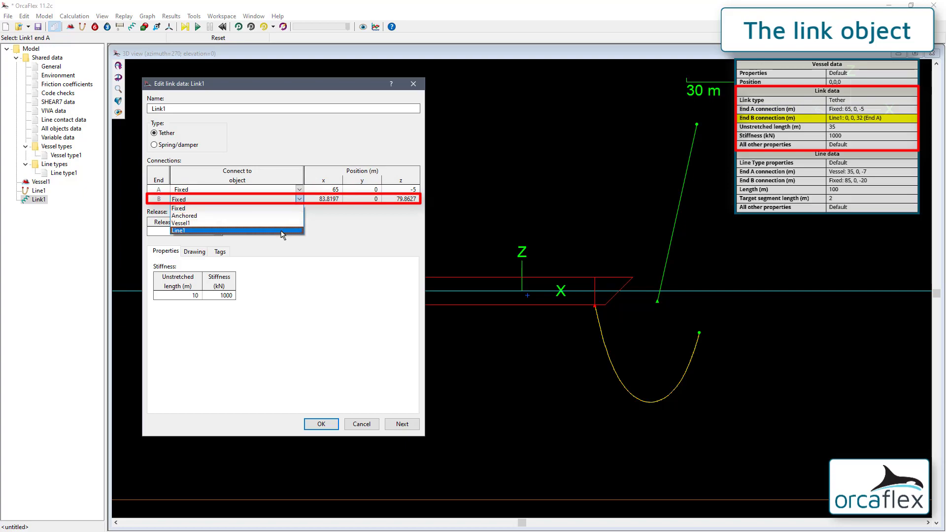
left_click(197, 231)
left_click(380, 200)
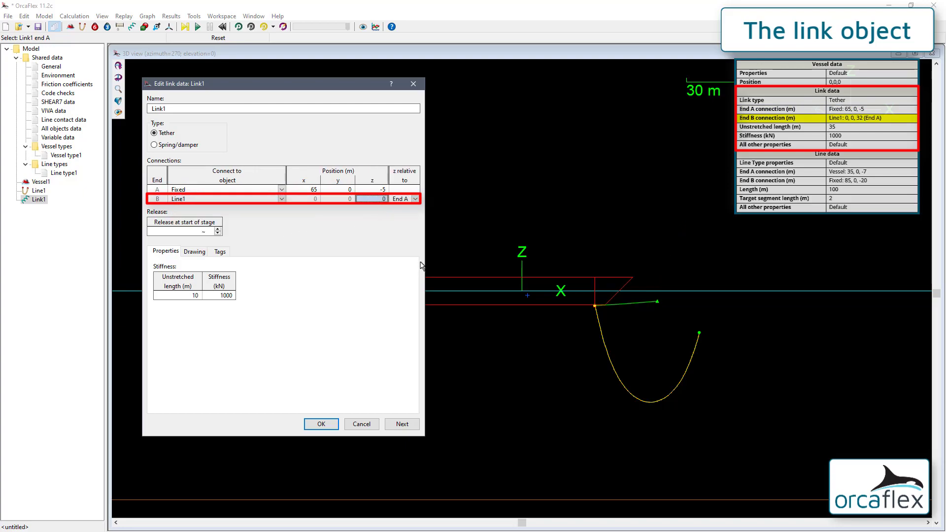
type("32")
key("Return")
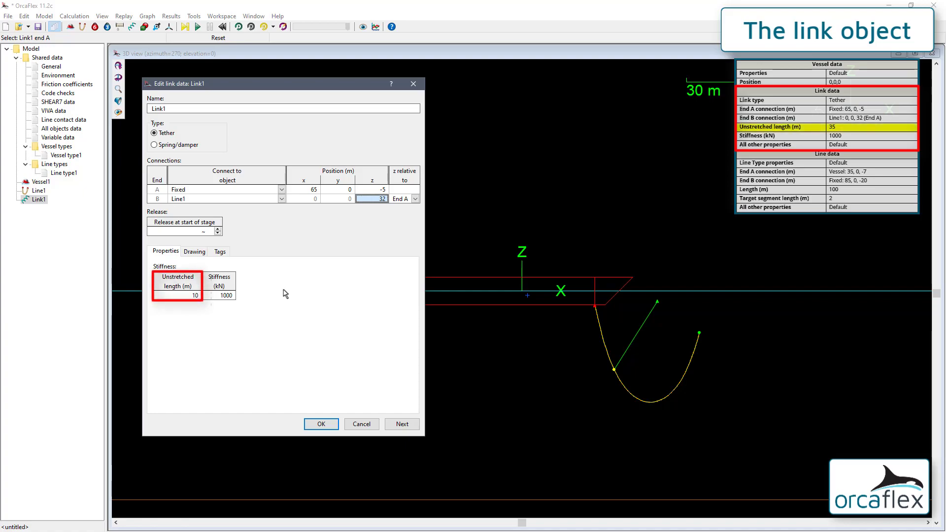
Step: Set Link1's unstretched length to 35 m and accept the link data
left_click(192, 298)
type("3")
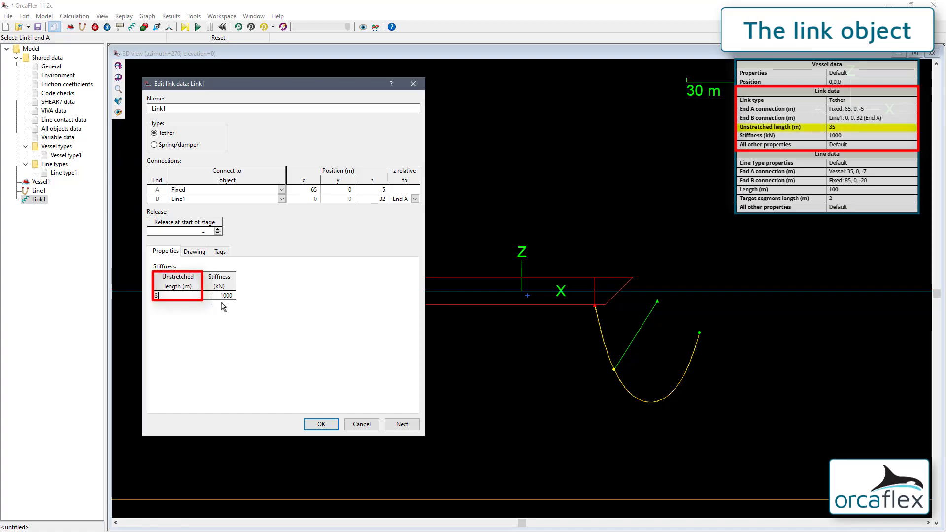
type("5")
key("Return")
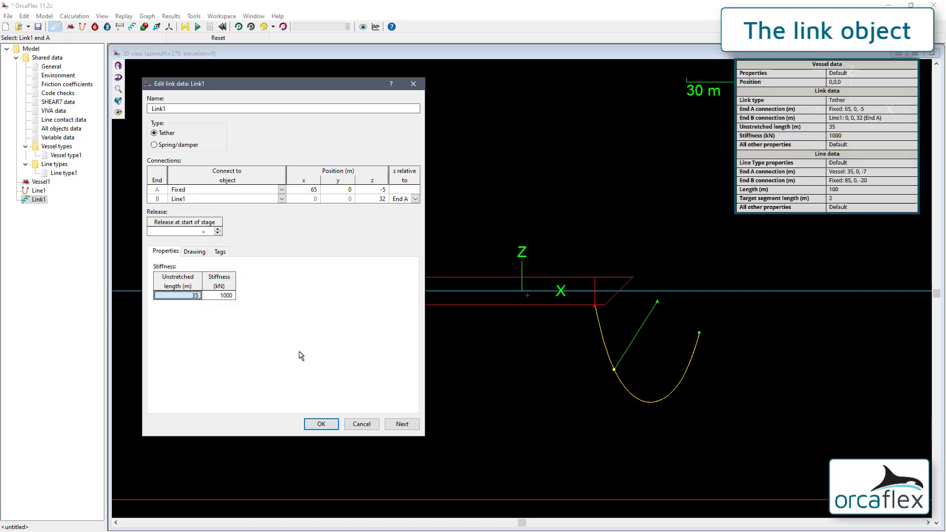
left_click(318, 423)
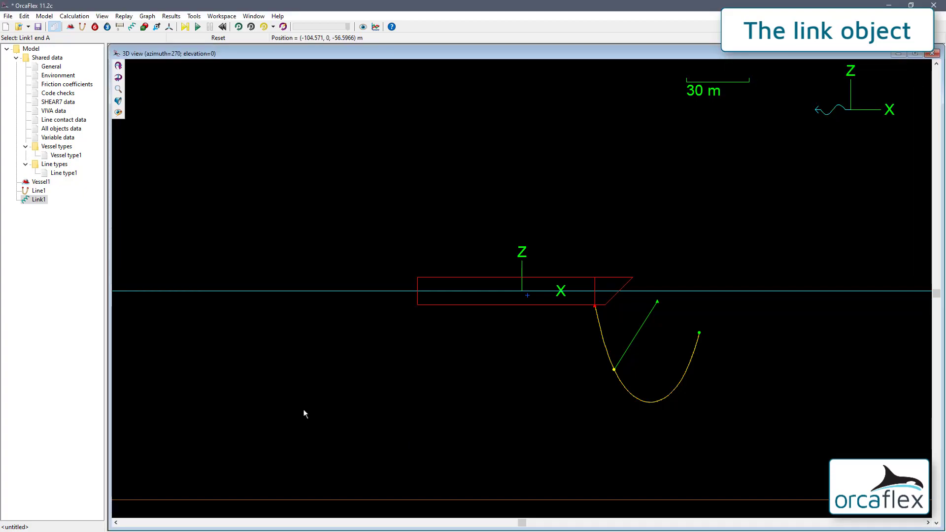
Step: Run the dynamic simulation and plot Link1's Tension and Length time histories for the whole simulation
left_click(197, 28)
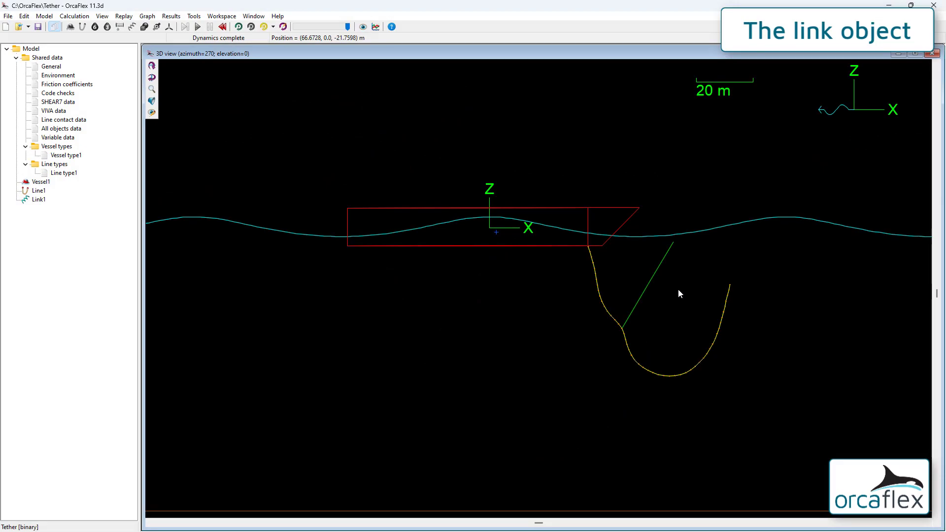
mouse_move(651, 279)
left_click(376, 27)
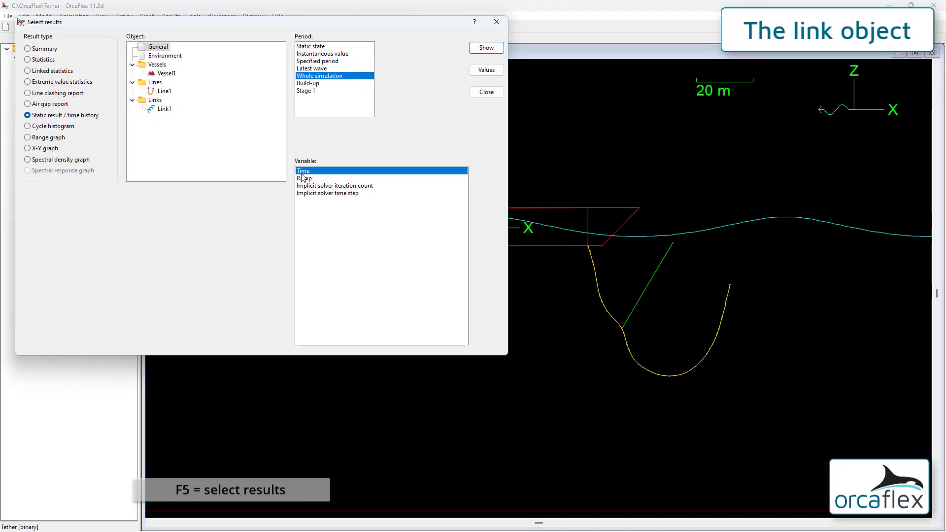
left_click(165, 110)
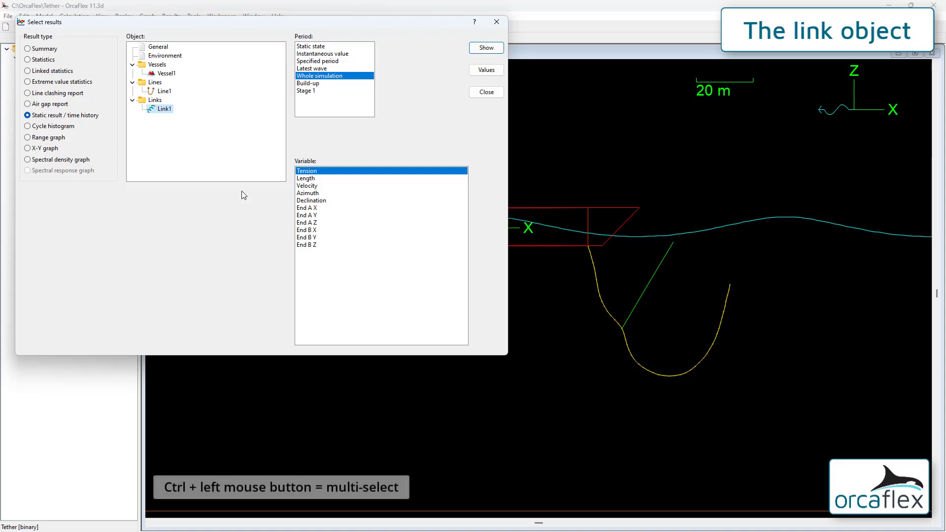
left_click(360, 178, "ctrl")
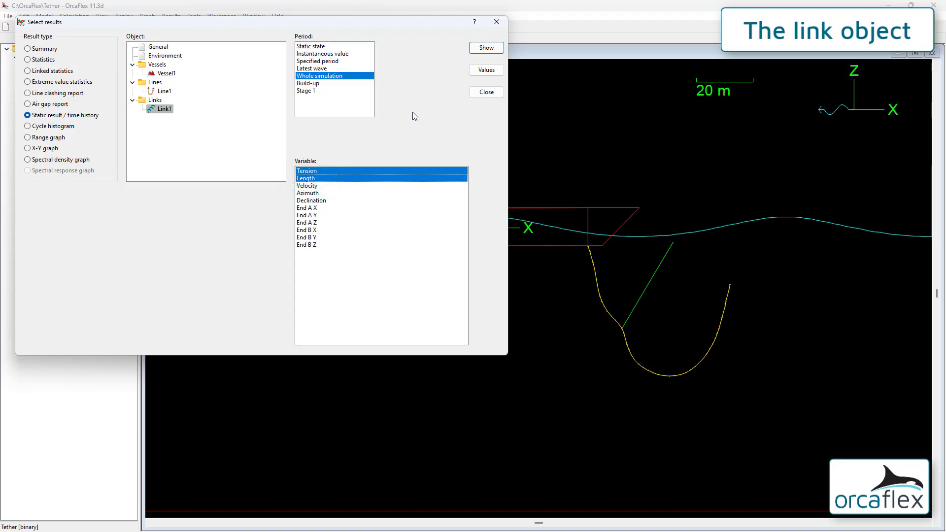
left_click(483, 47)
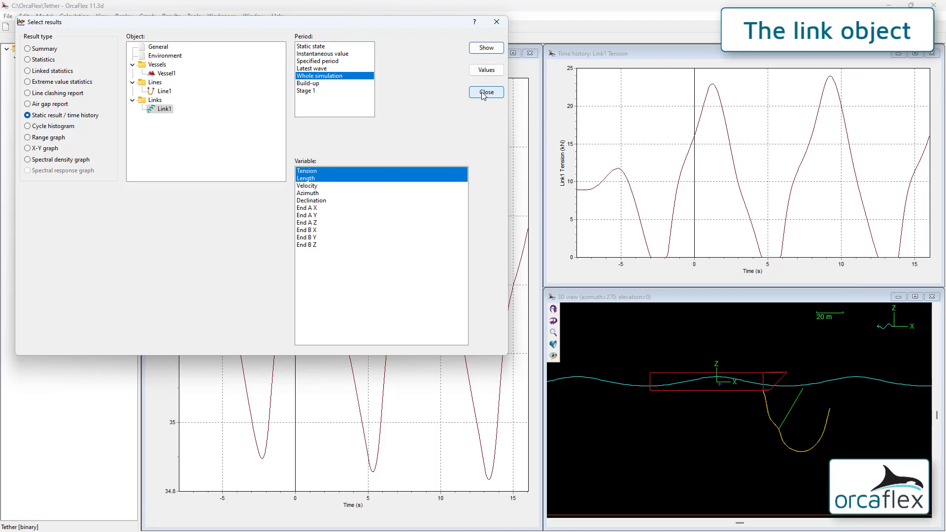
left_click(482, 94)
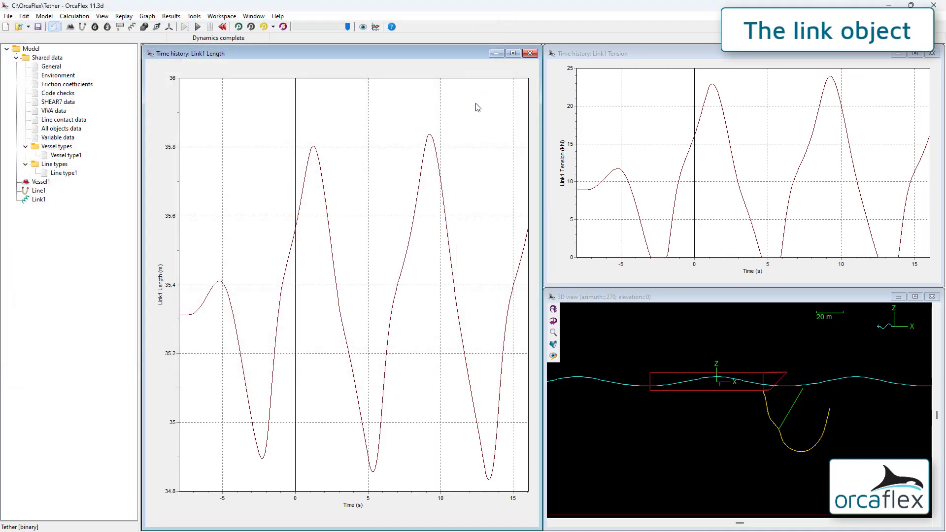
Step: Make the 3D view the active window and tile the windows, first vertically and finally horizontally
mouse_move(350, 243)
left_click(769, 301)
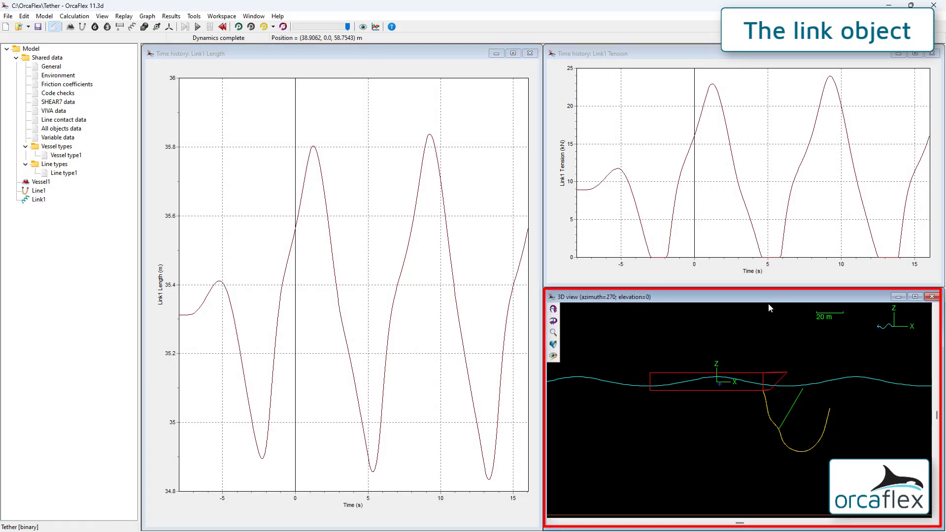
left_click(253, 16)
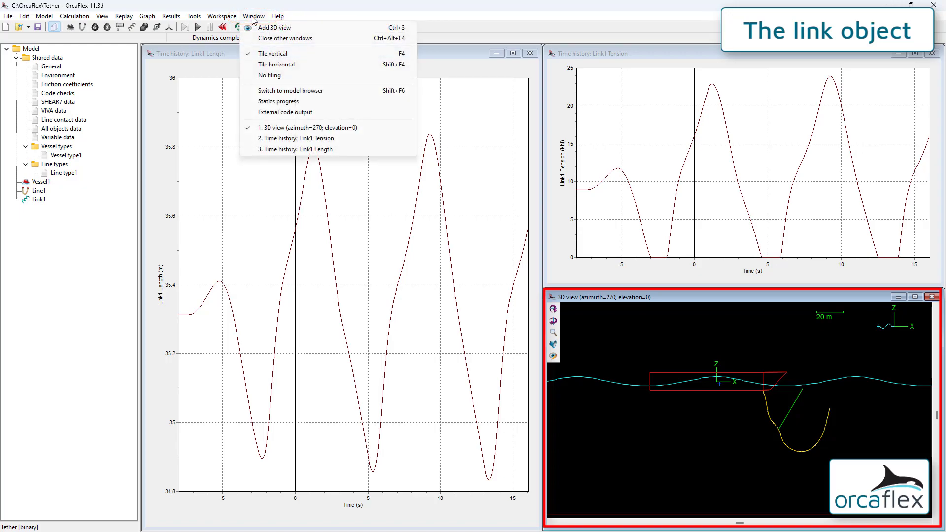
left_click(277, 54)
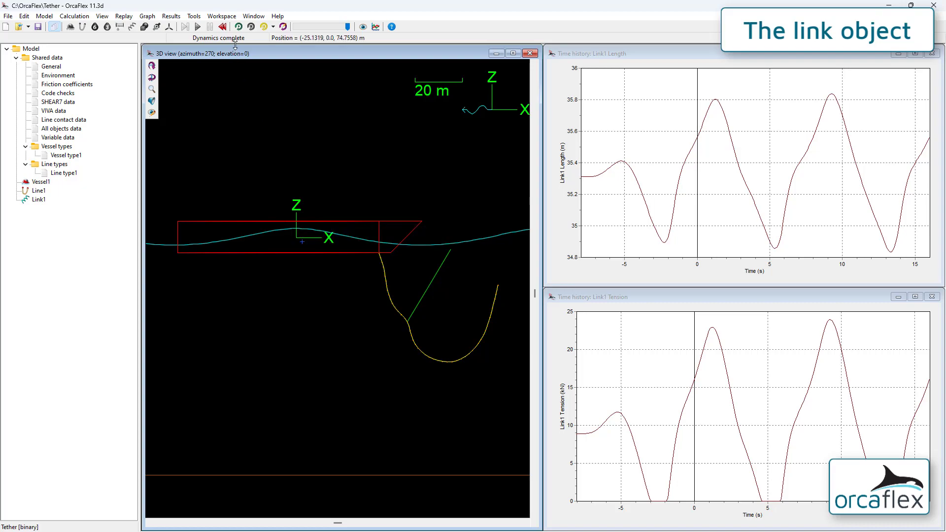
left_click(253, 17)
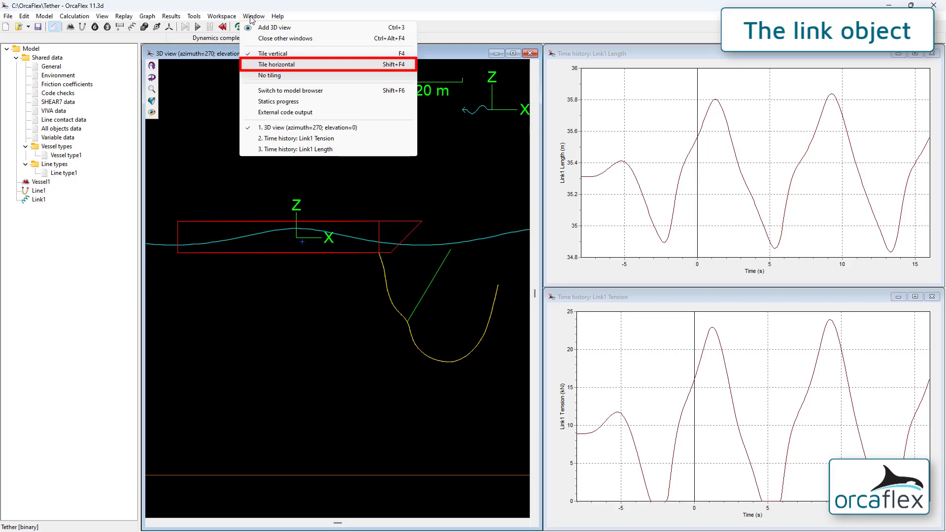
left_click(273, 64)
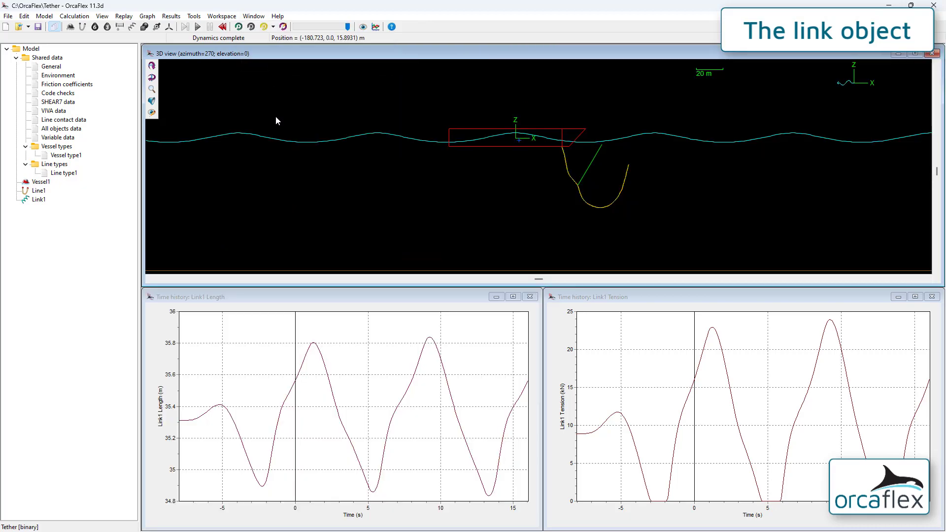
Step: Tile the 3D view and graph windows vertically and save the workspace as Tether.wrk
left_click(256, 19)
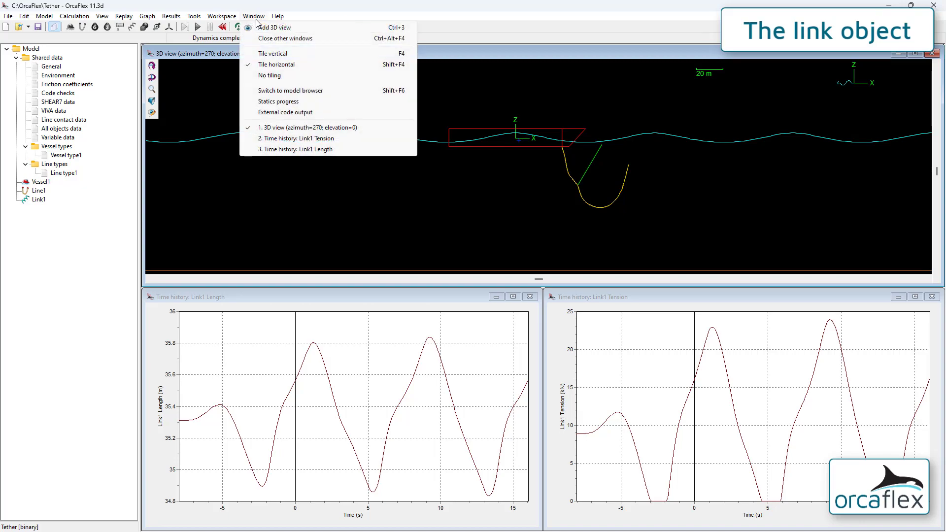
left_click(268, 55)
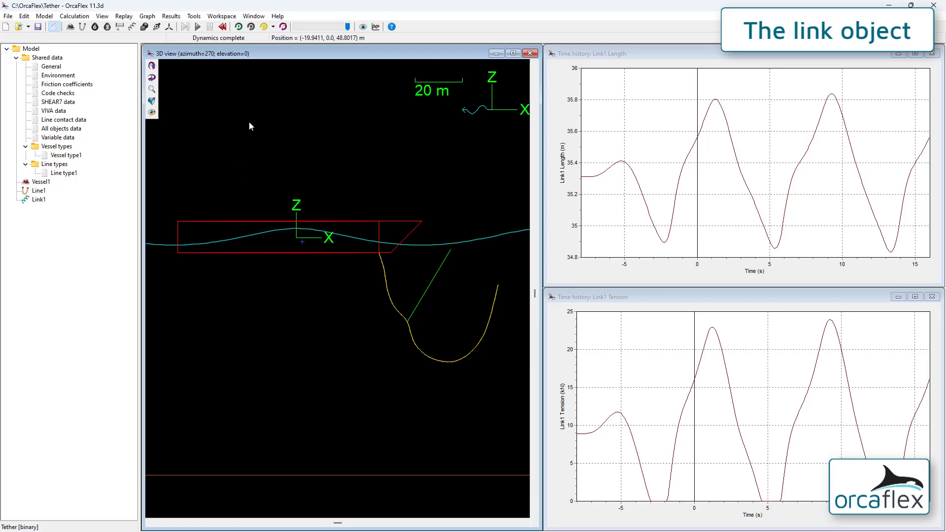
left_click(222, 16)
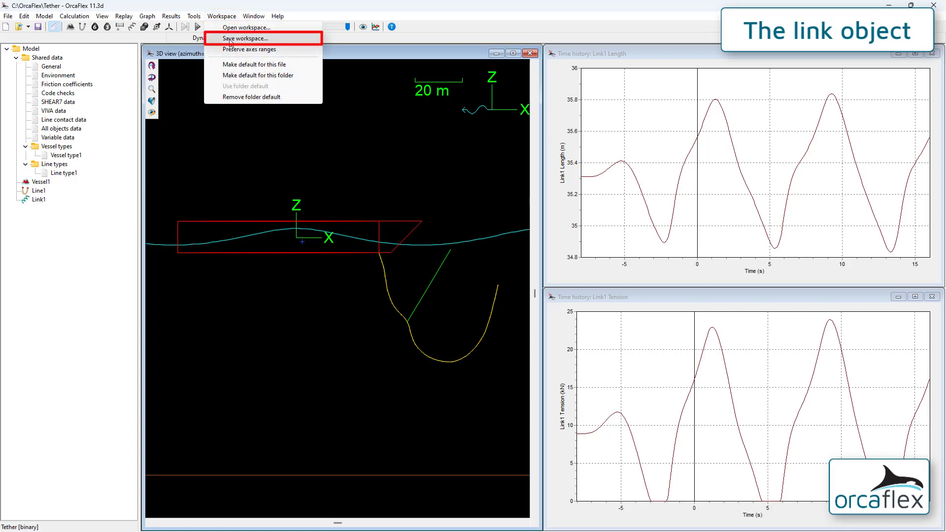
left_click(229, 38)
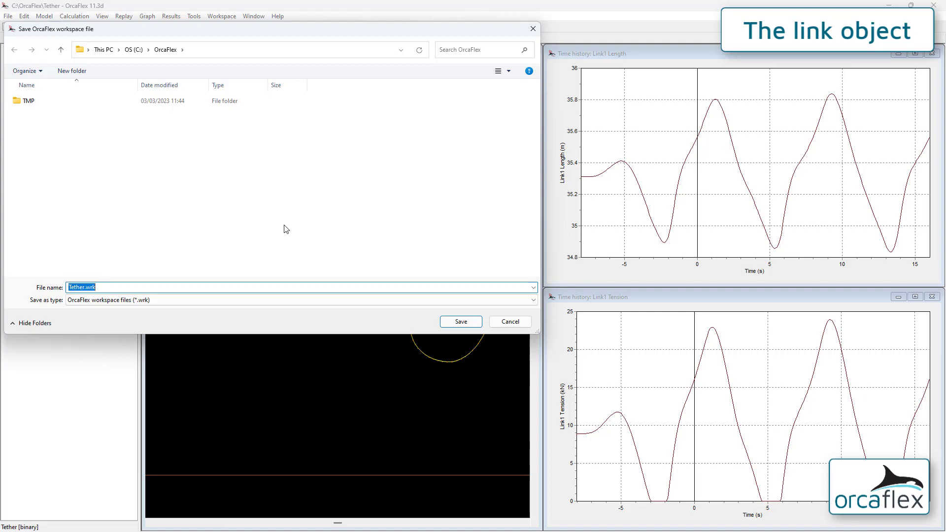
left_click(462, 321)
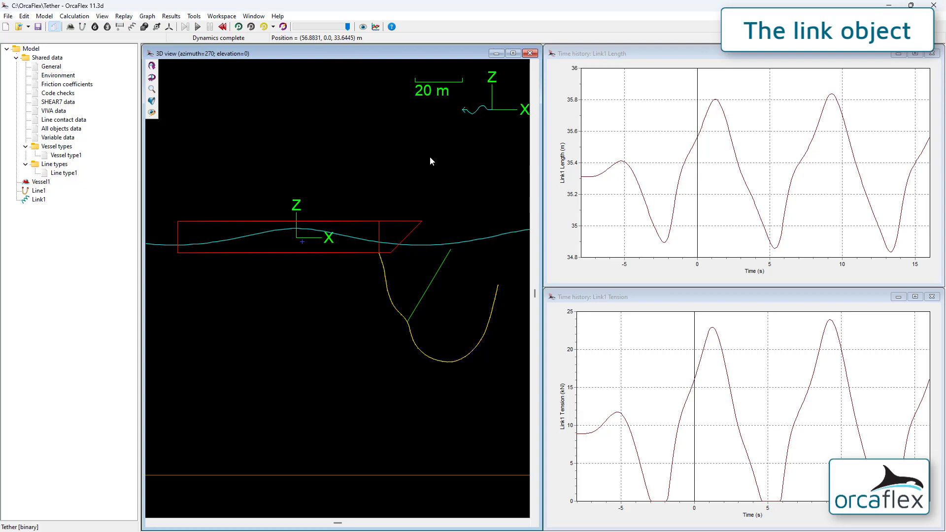
Step: Review the data of Link1, including its unstretched length, and close the link data
left_click(36, 200)
double_click(37, 200)
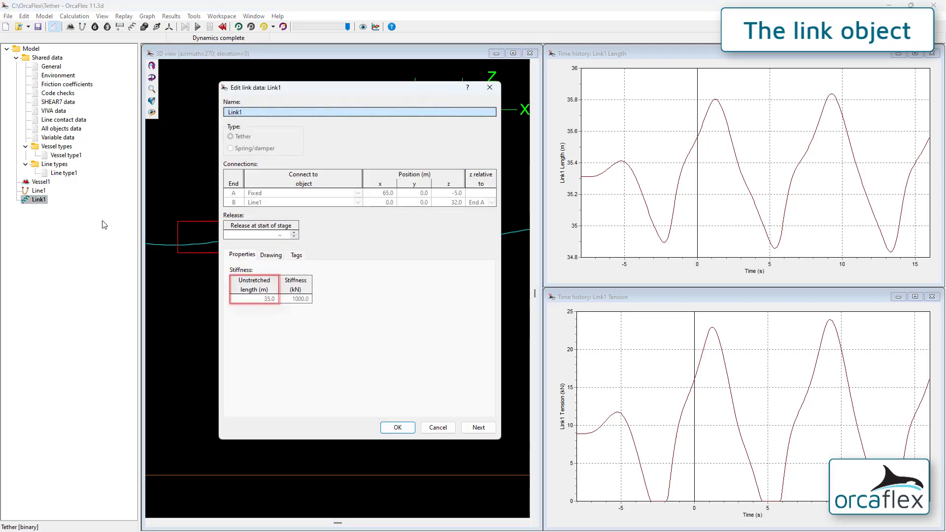
left_click(396, 427)
Step: Replay the simulation, examine the model at about -2.9 s on Link1's tension history, and end the replay
left_click(238, 27)
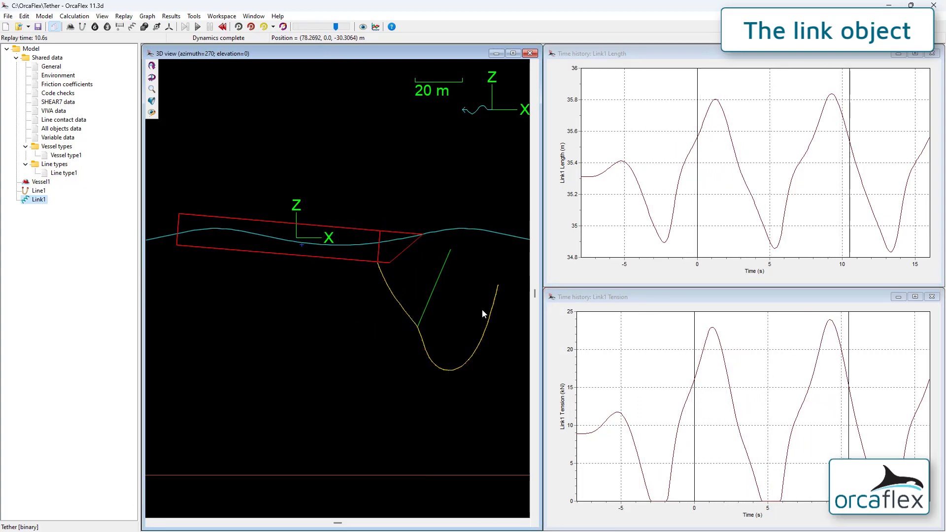
left_click_drag(619, 353, 653, 354, "ctrl")
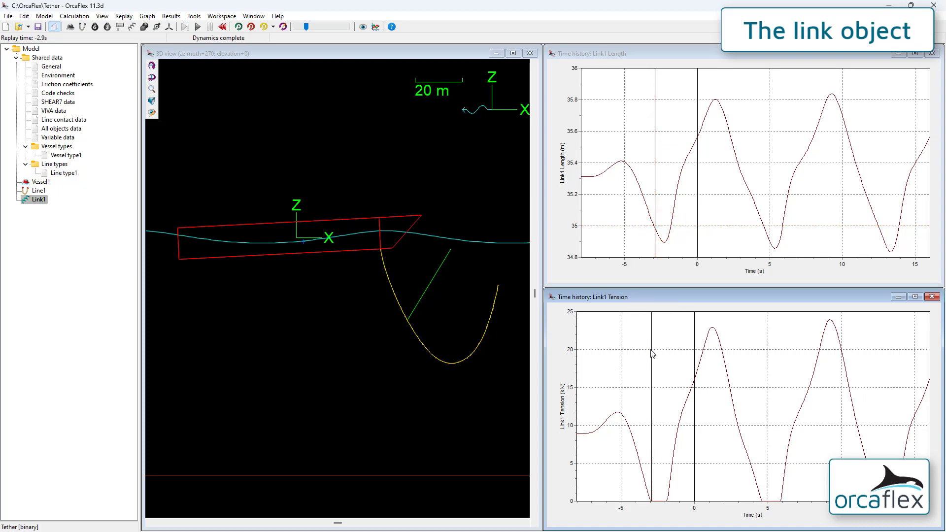
mouse_move(641, 348)
key("ctrl+r")
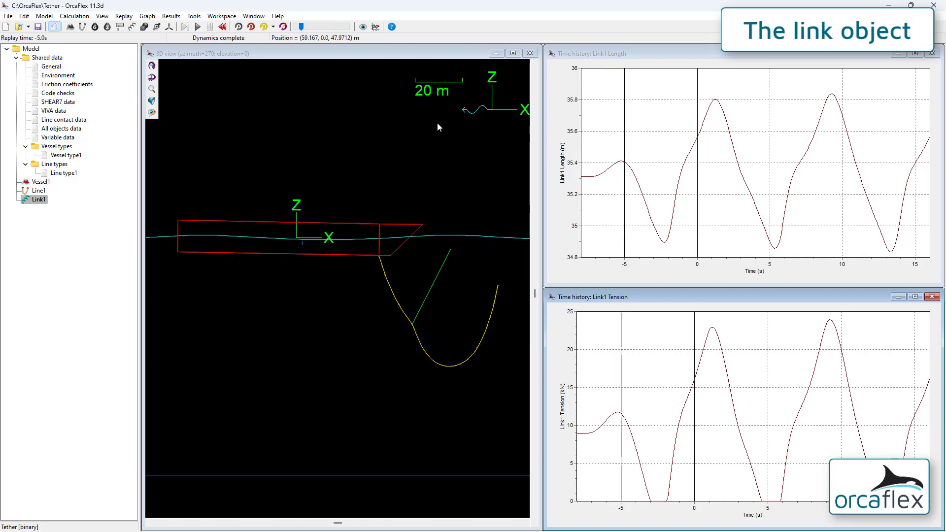
left_click(252, 29)
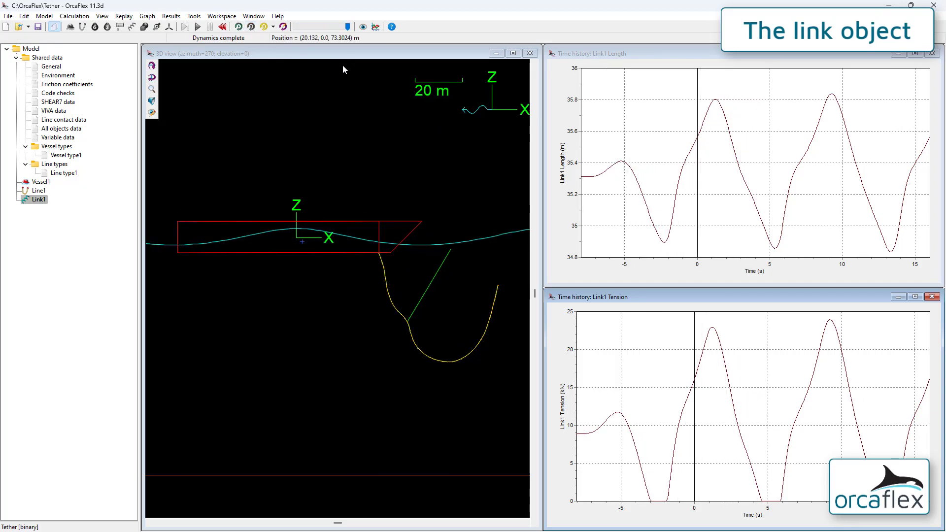
Step: Reset the model and close both Link1 time history graphs, keeping only the 3D view
key("F12")
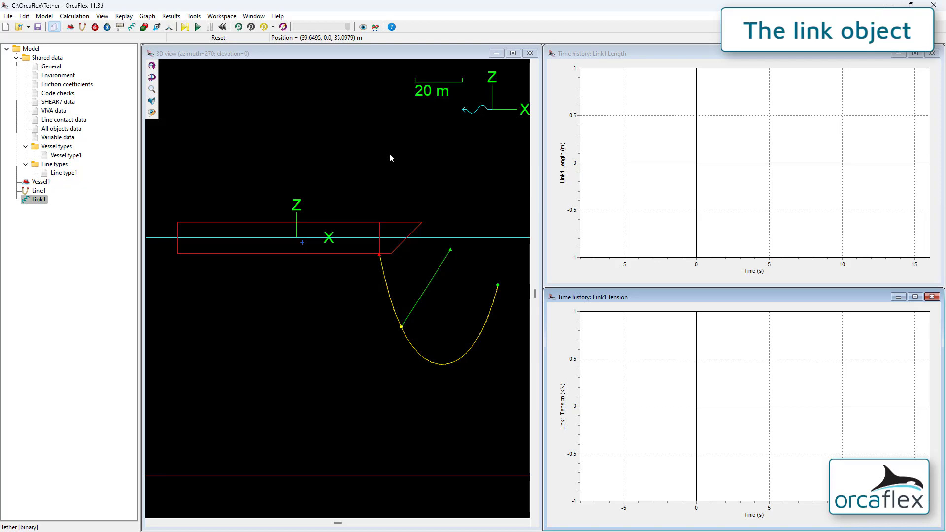
left_click(936, 54)
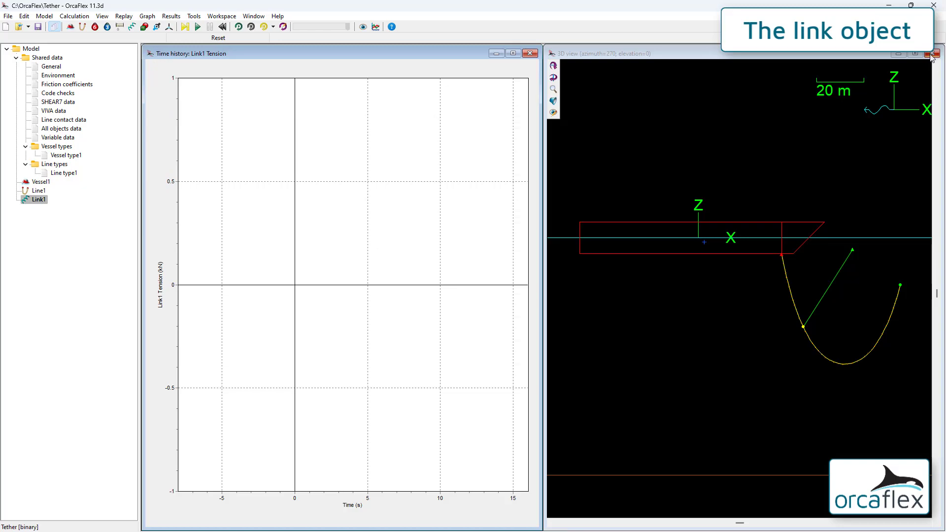
left_click(533, 54)
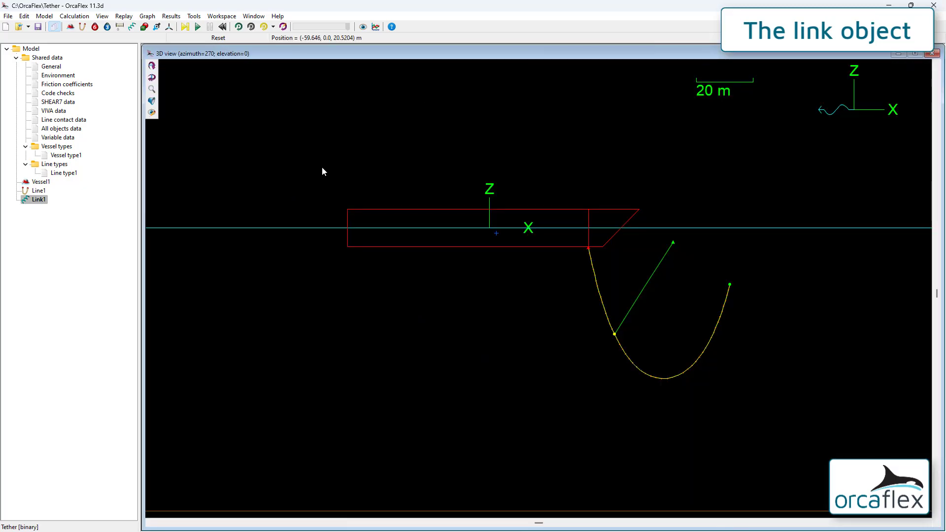
Step: Change Link1's type to Spring/damper and set its stiffness to linear
left_click(48, 208)
double_click(39, 200)
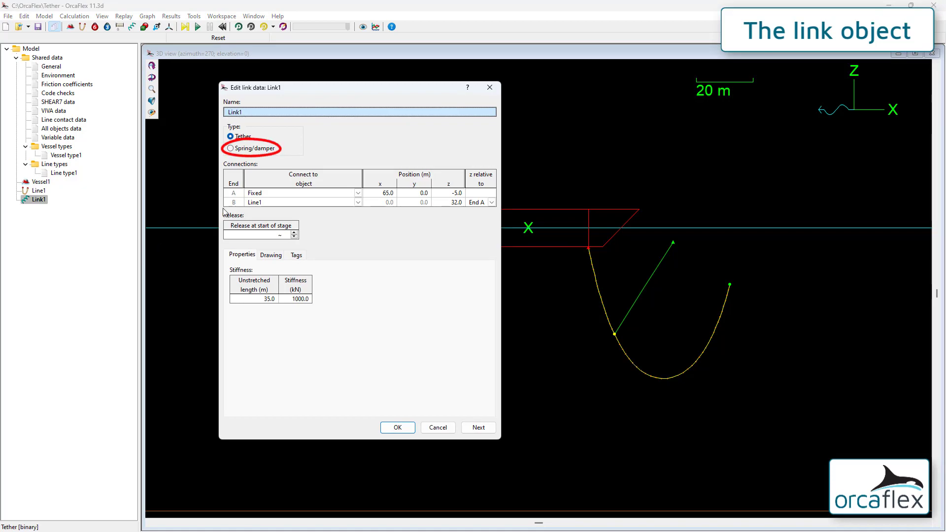
left_click(242, 150)
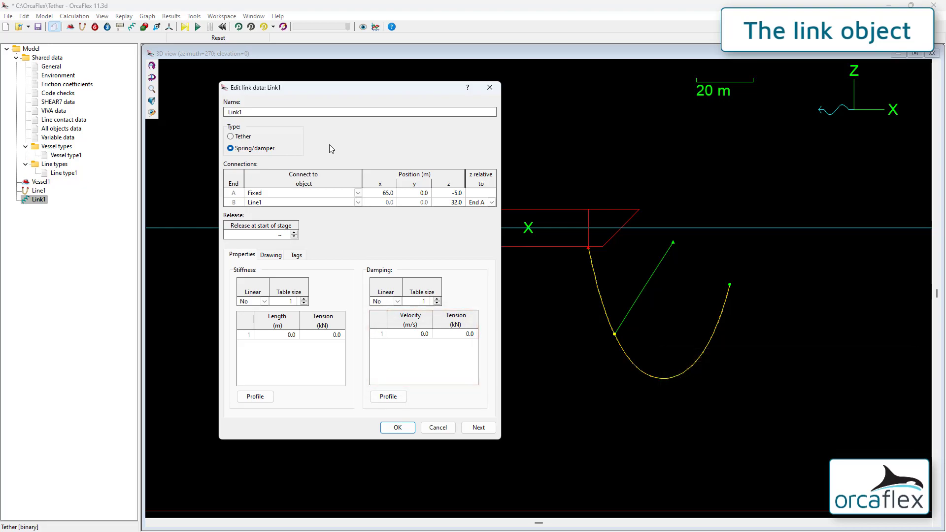
left_click(264, 301)
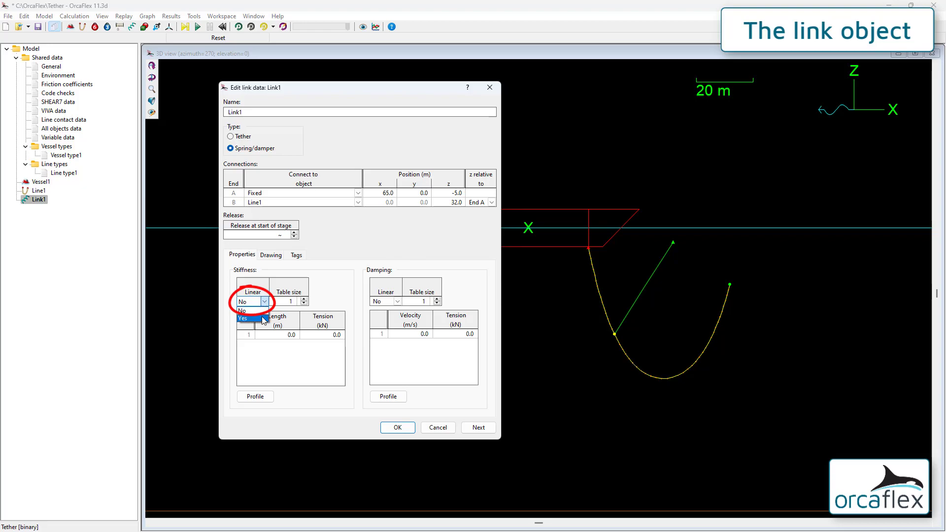
left_click(263, 319)
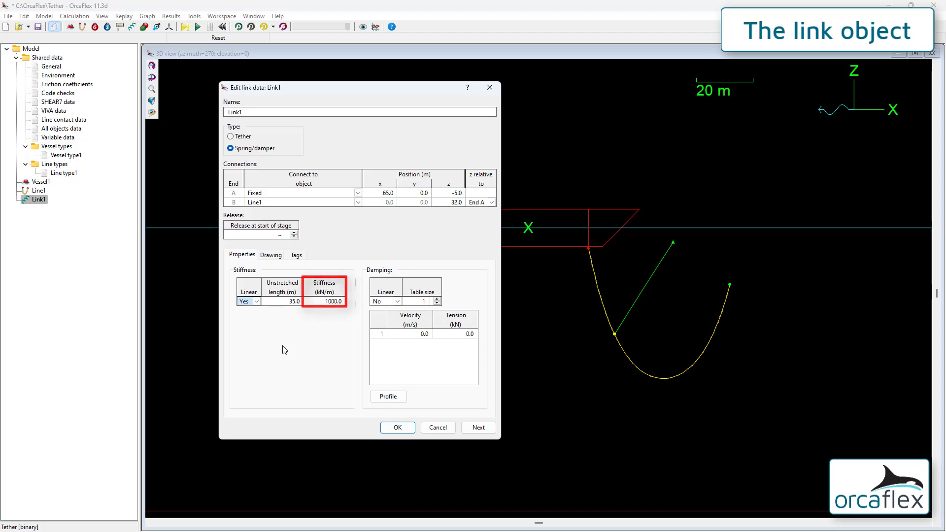
Step: Compare the stiffness units by switching Link1 to Tether and back to Spring/damper, and set the linear stiffness to 28.571 kN/m
left_click(241, 138)
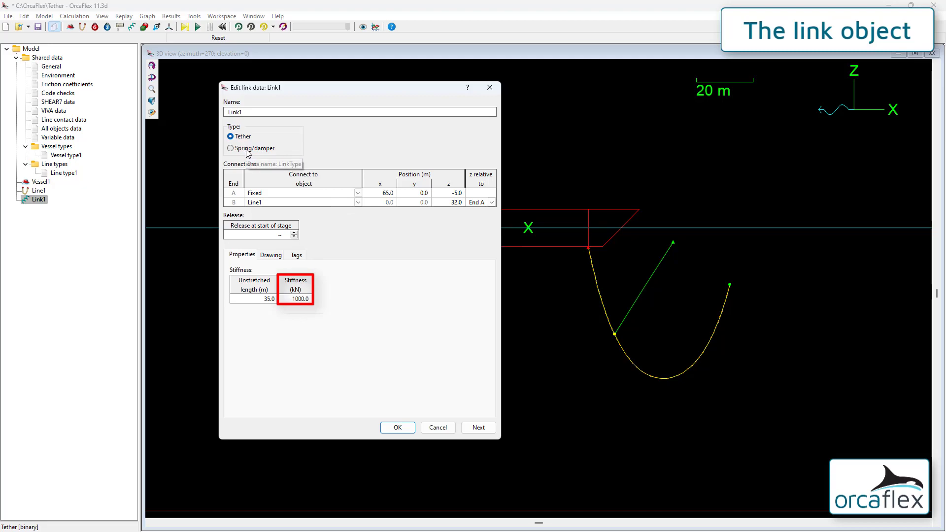
left_click(245, 149)
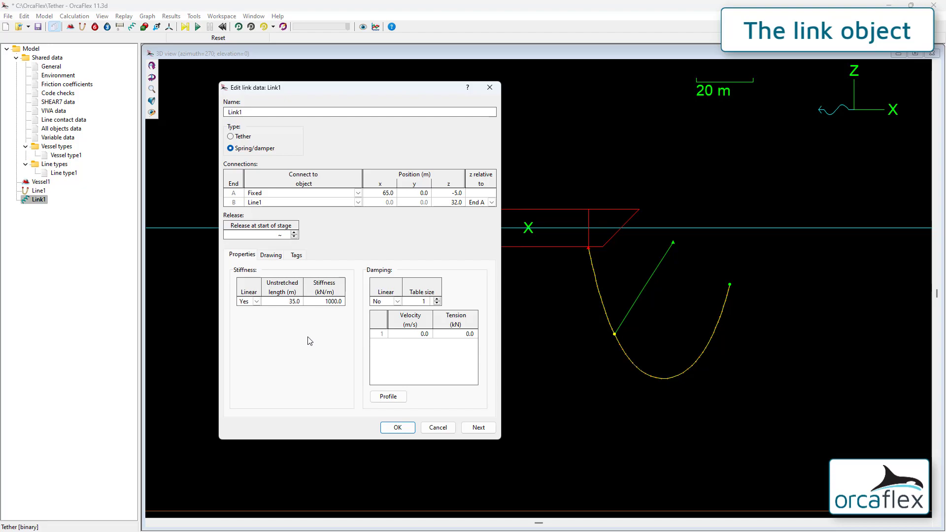
left_click(328, 303)
type("28.571")
key("Return")
Step: Consult the link data help for the tether and spring/damper tension formulas, and accept Link1's data
key("F1")
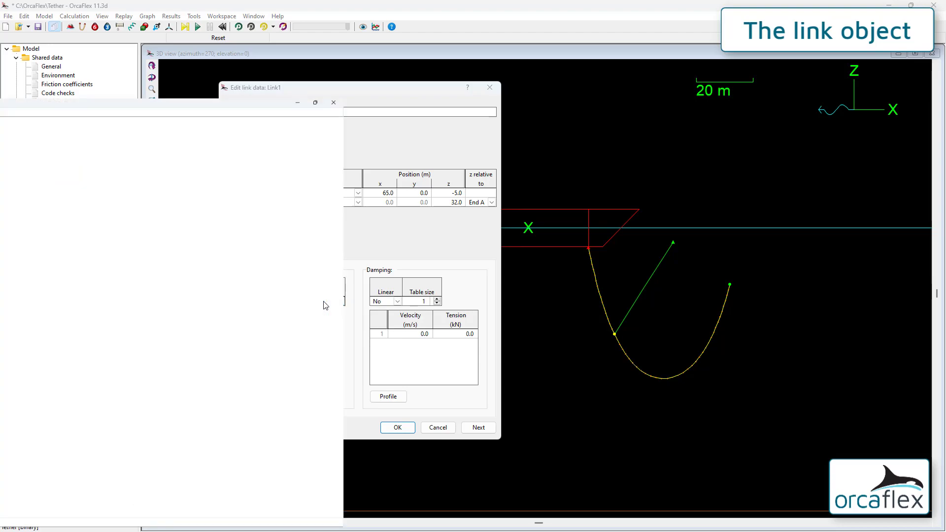
scroll(307, 262, "down", 3)
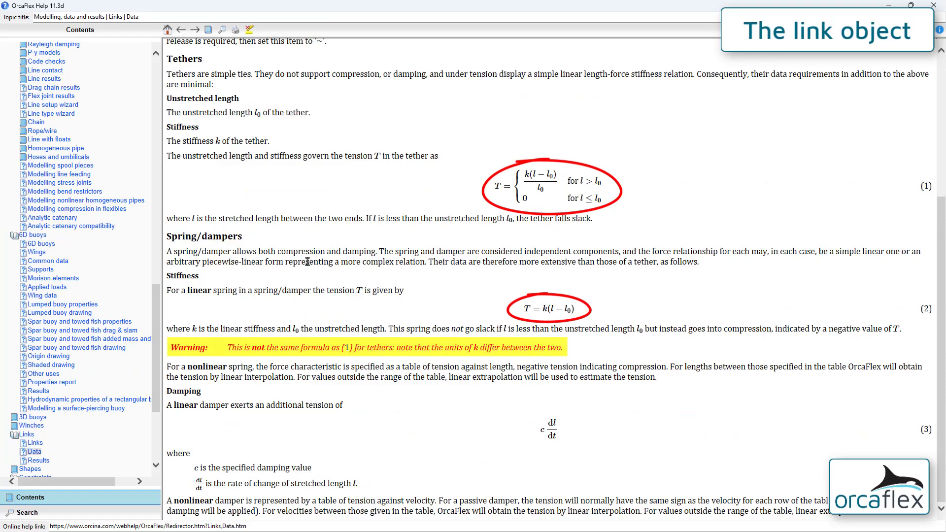
left_click(890, 7)
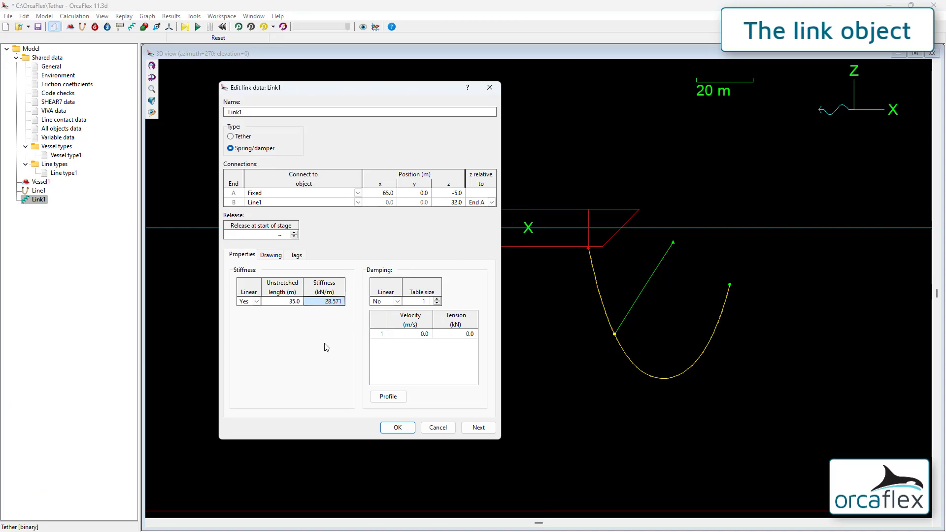
left_click(398, 428)
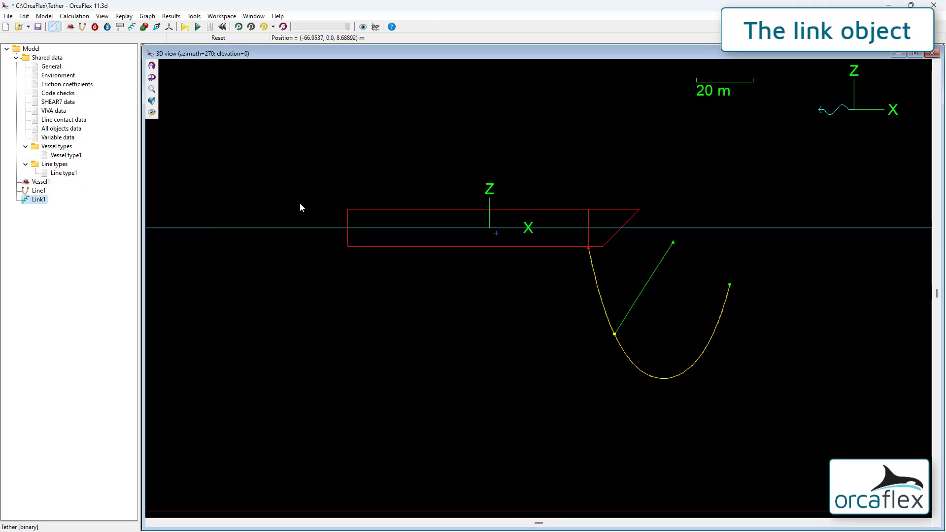
Step: Run the dynamic simulation and save it under the new file name SpringDamper
left_click(197, 26)
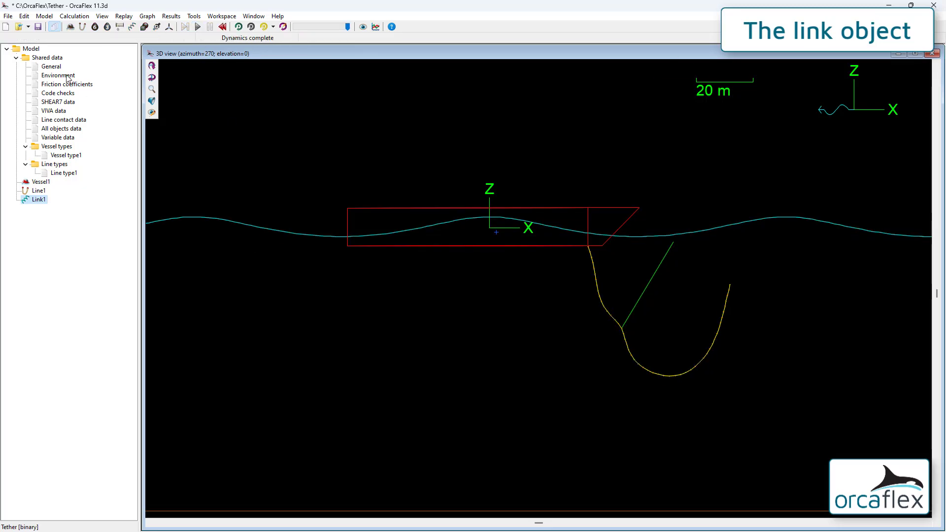
left_click(38, 27)
left_click(8, 16)
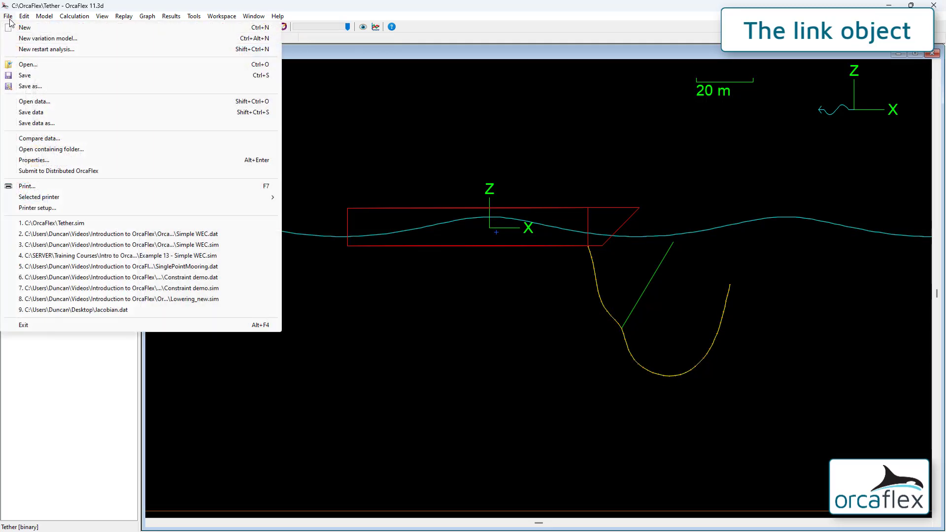
left_click(28, 86)
type("SpringDamper")
key("Return")
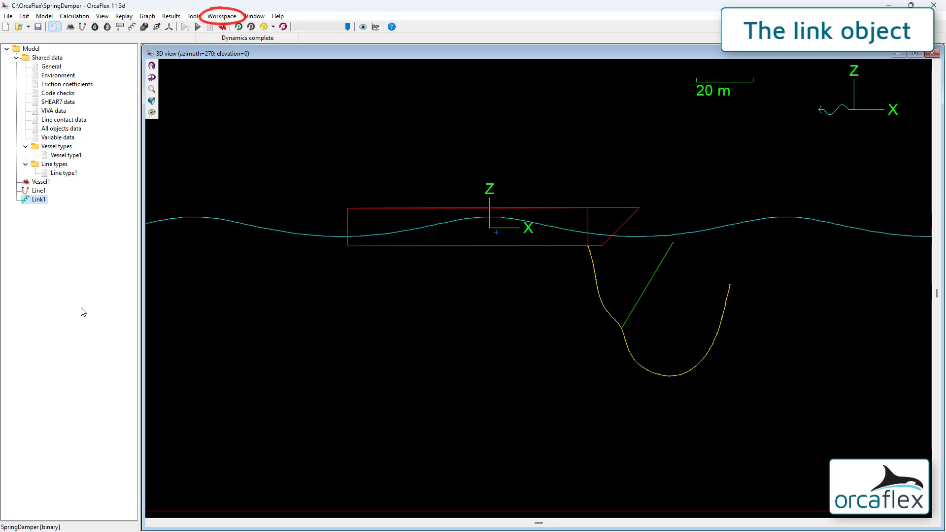
Step: Load the Tether.wrk workspace and replay the simulation alongside Link1's length and tension histories
left_click(219, 16)
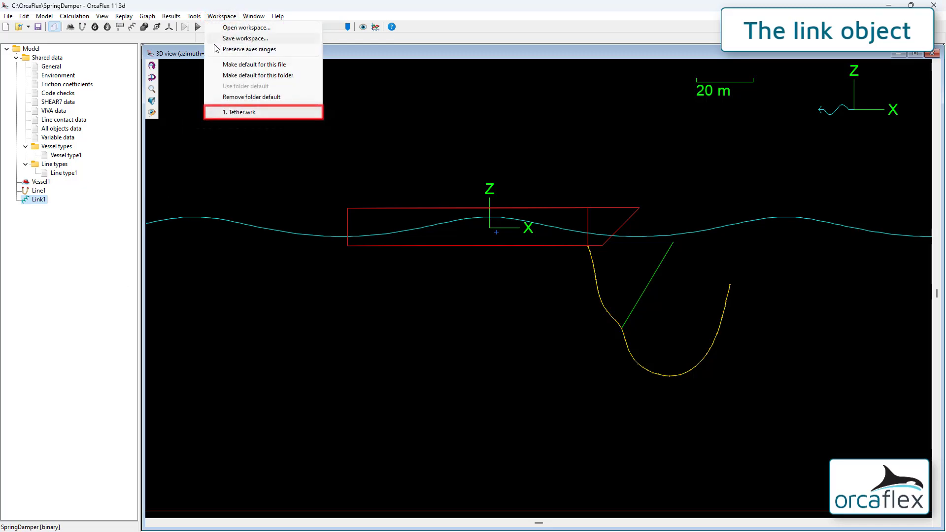
left_click(251, 113)
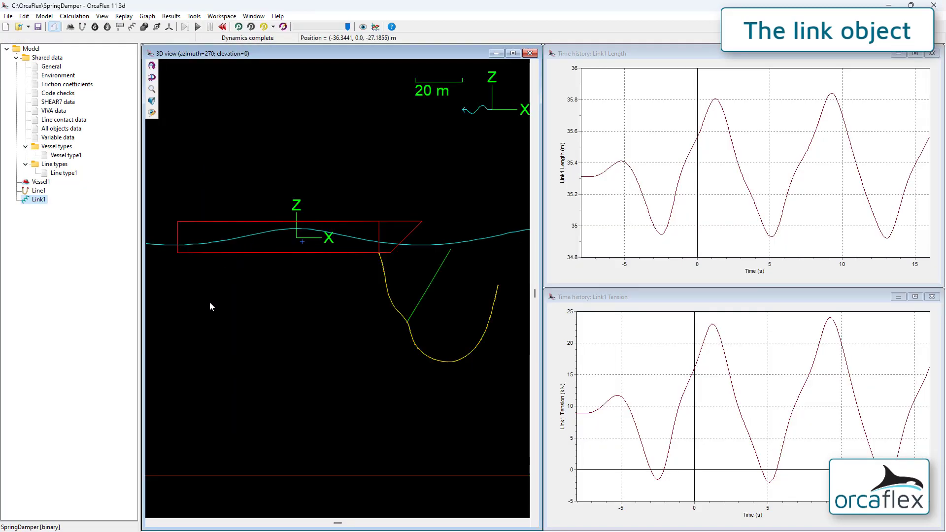
left_click(239, 27)
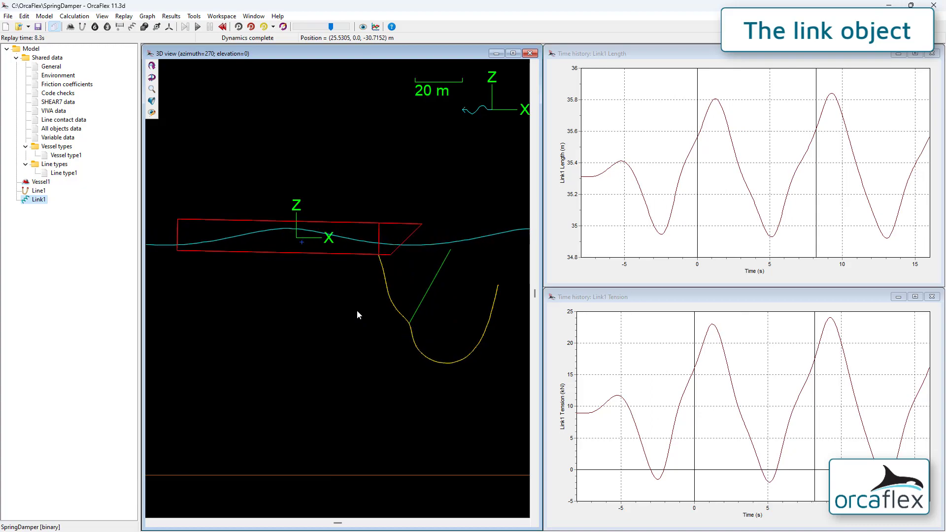
left_click(626, 355)
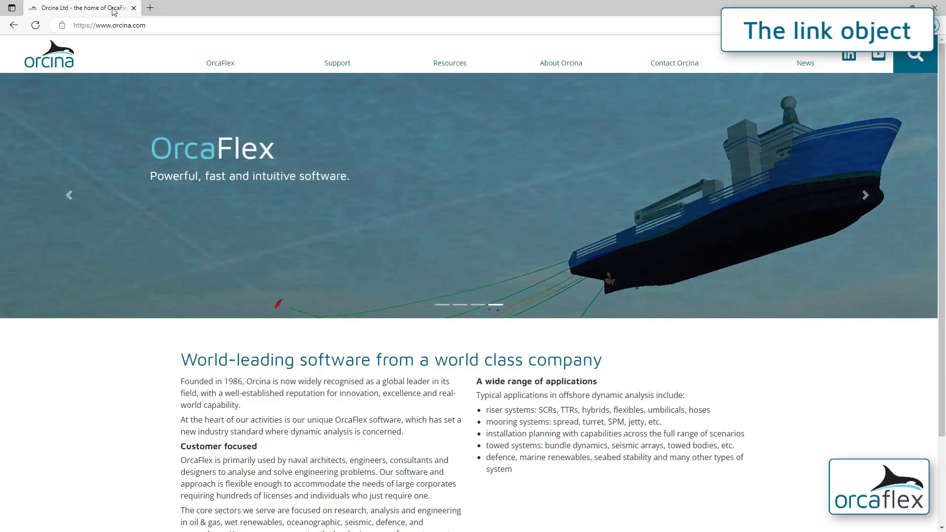
Step: On the Orcina website in the browser, open the OrcaFlex examples page and look through the production riser examples
mouse_move(446, 62)
left_click(456, 104)
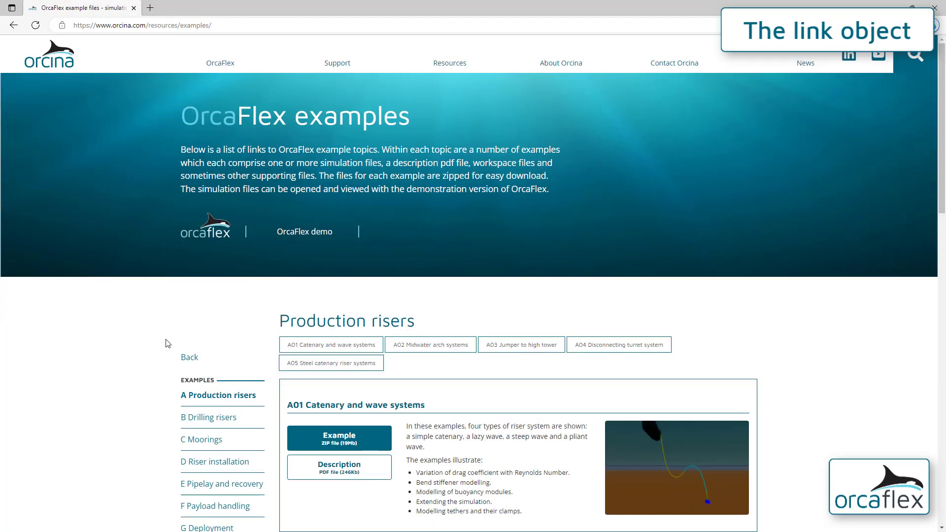
scroll(169, 342, "down", 8)
scroll(168, 344, "down", 14)
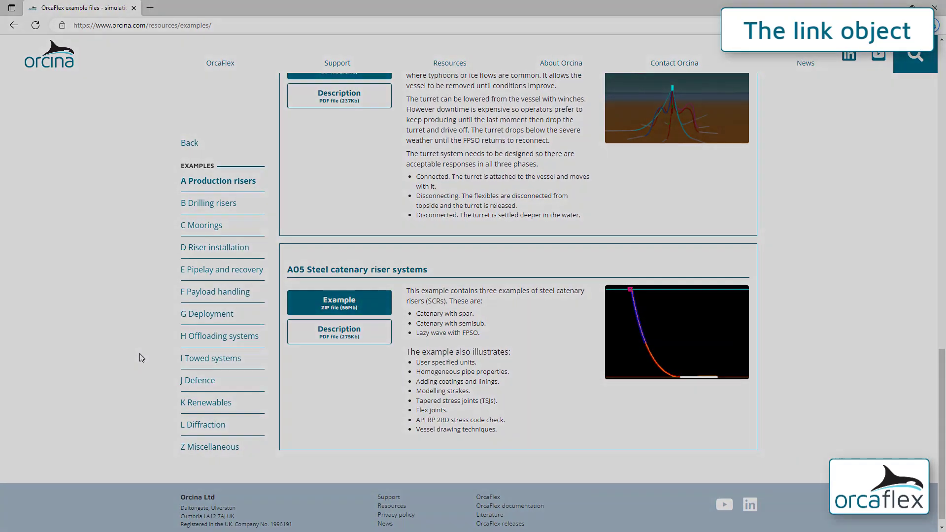